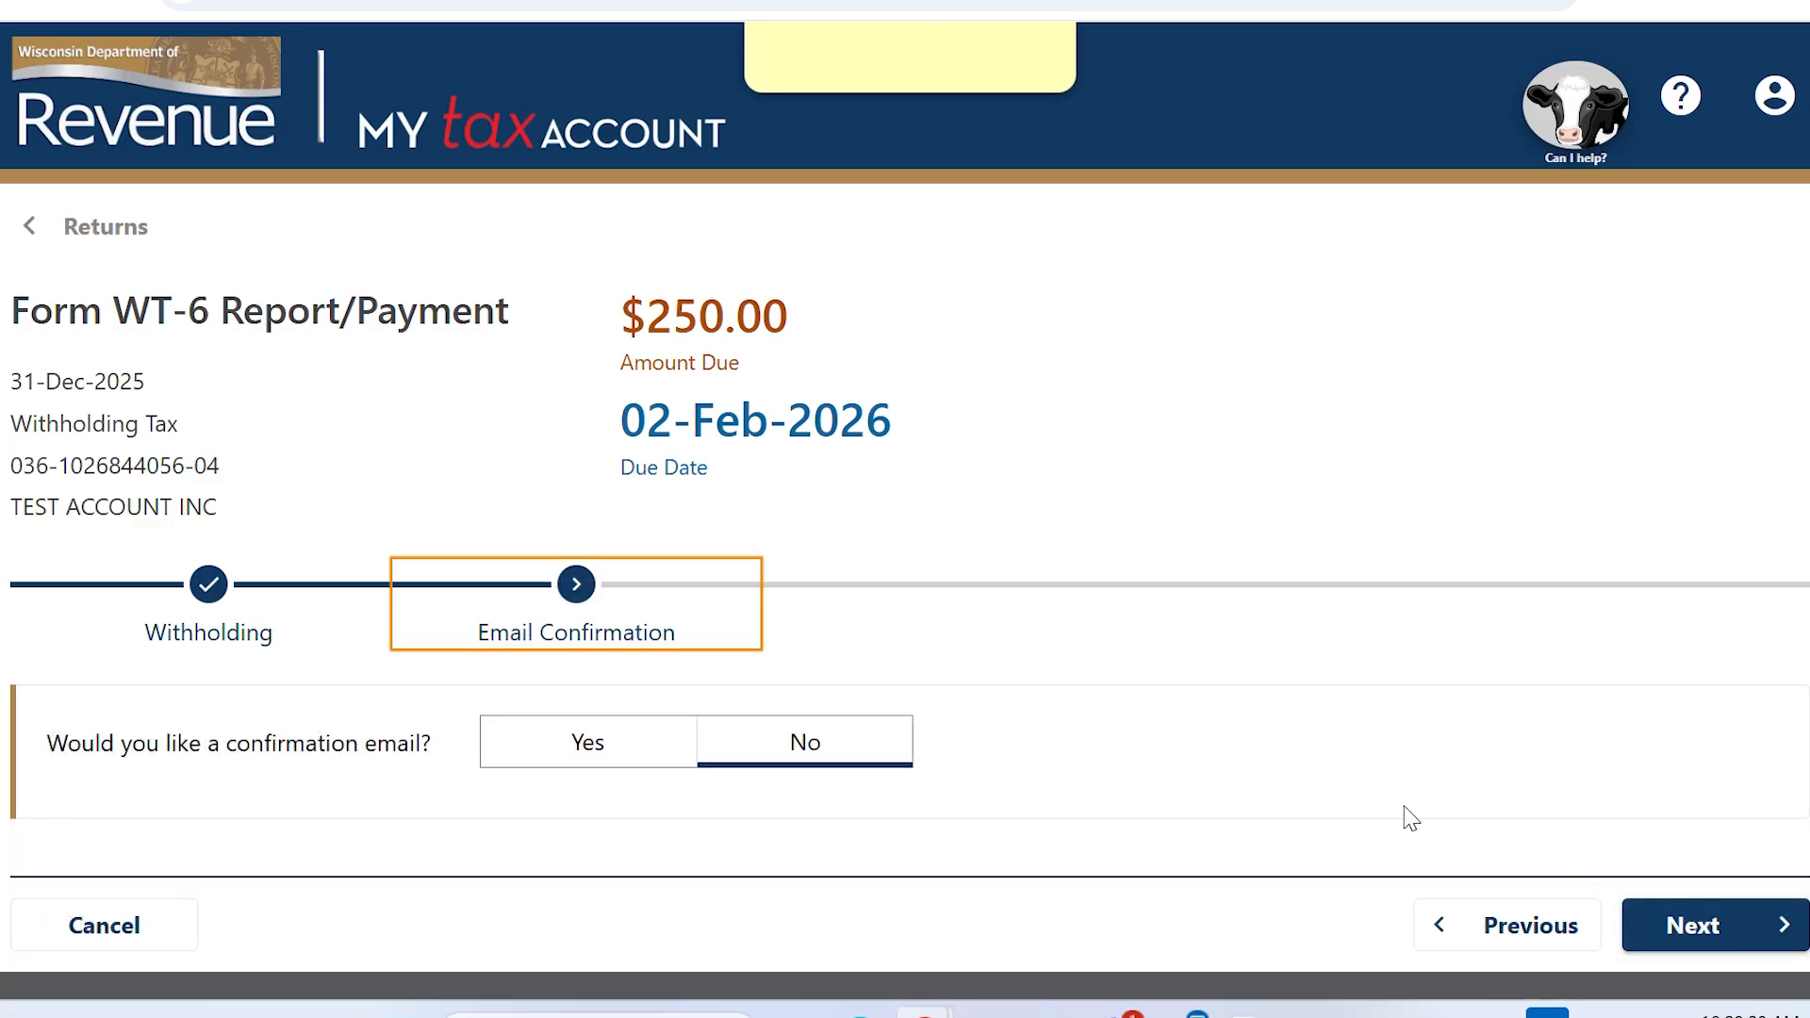
# Step: Request a confirmation email for the Form WT-6 report and choose Bank Account as the payment method
pyautogui.click(649, 753)
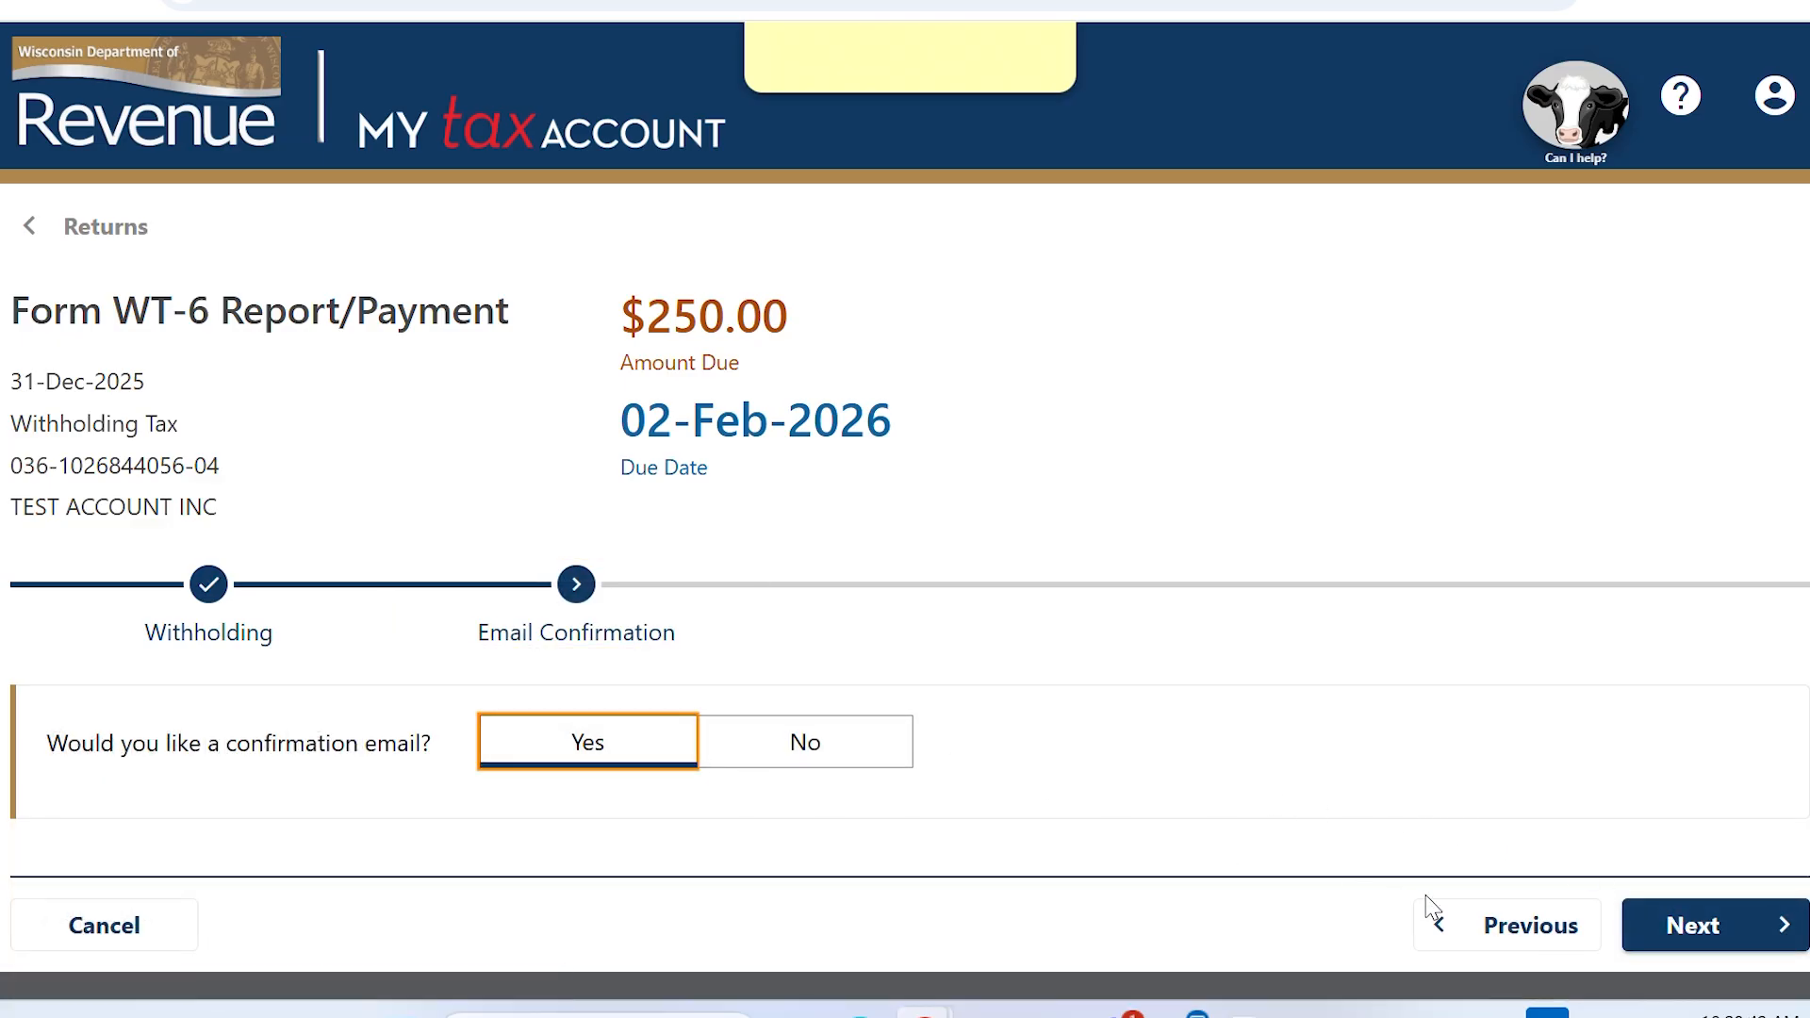
pyautogui.click(1652, 921)
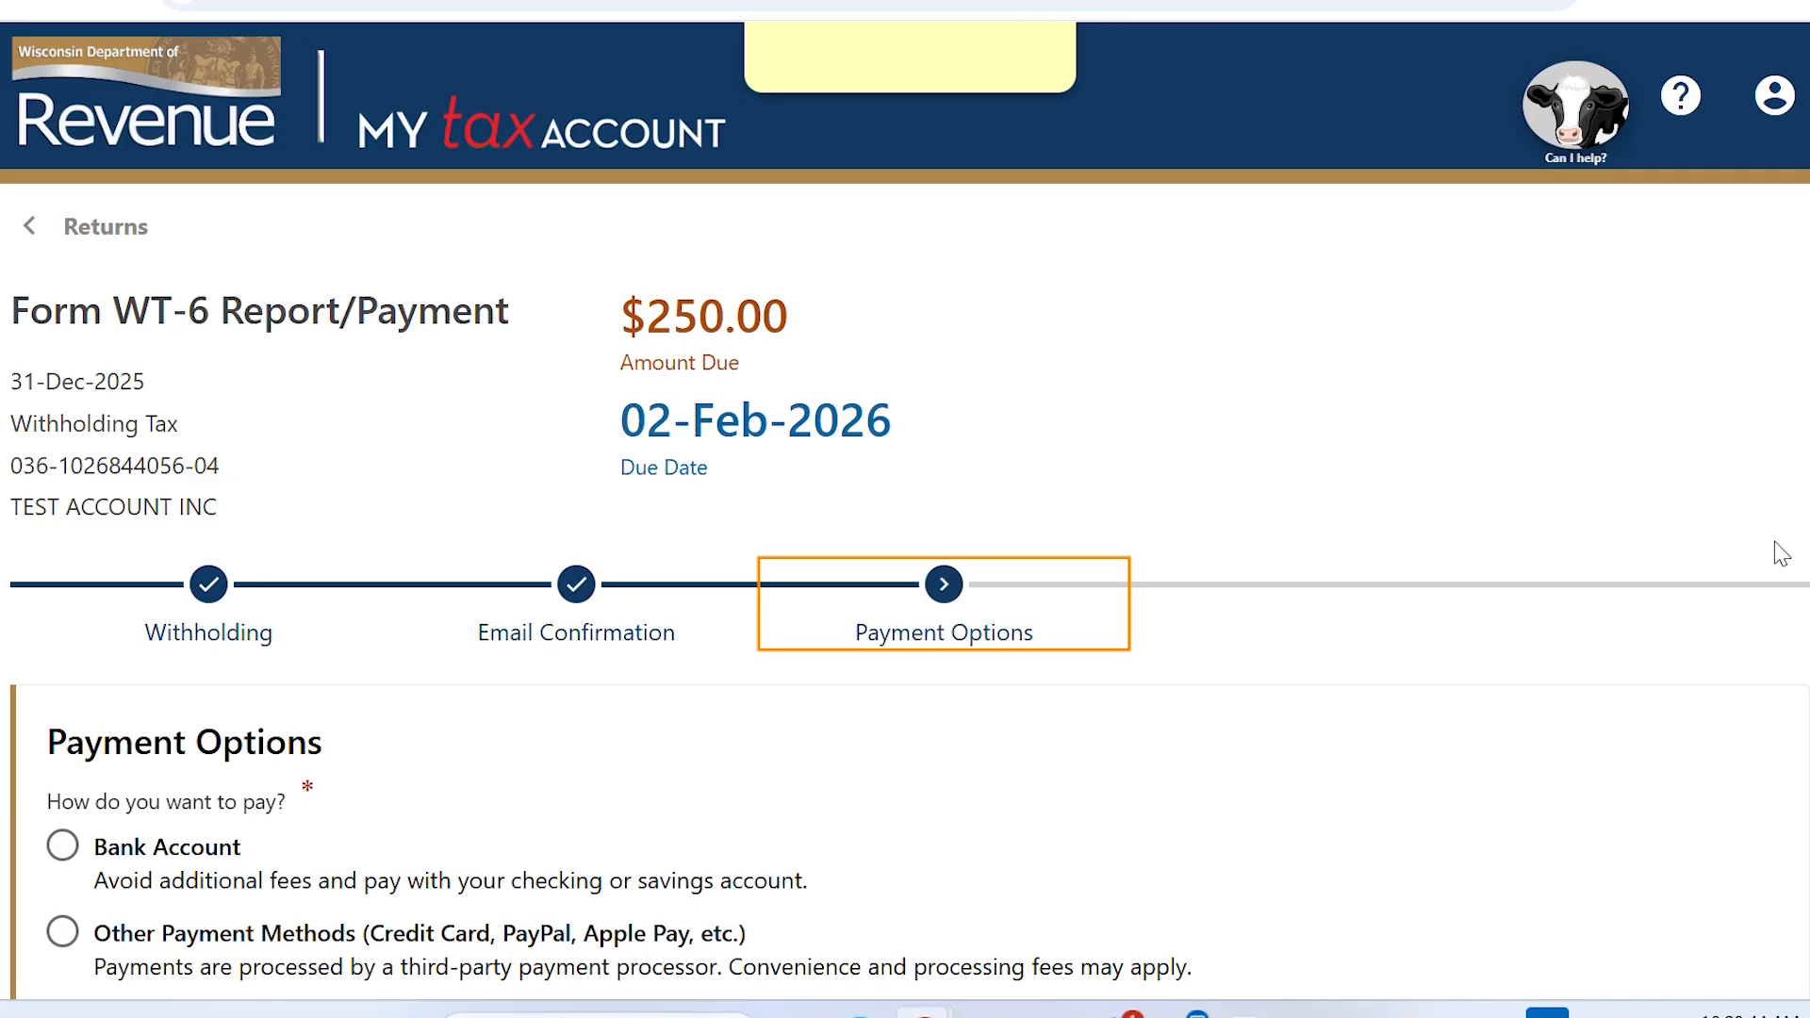
pyautogui.scroll(-2, 905, 509)
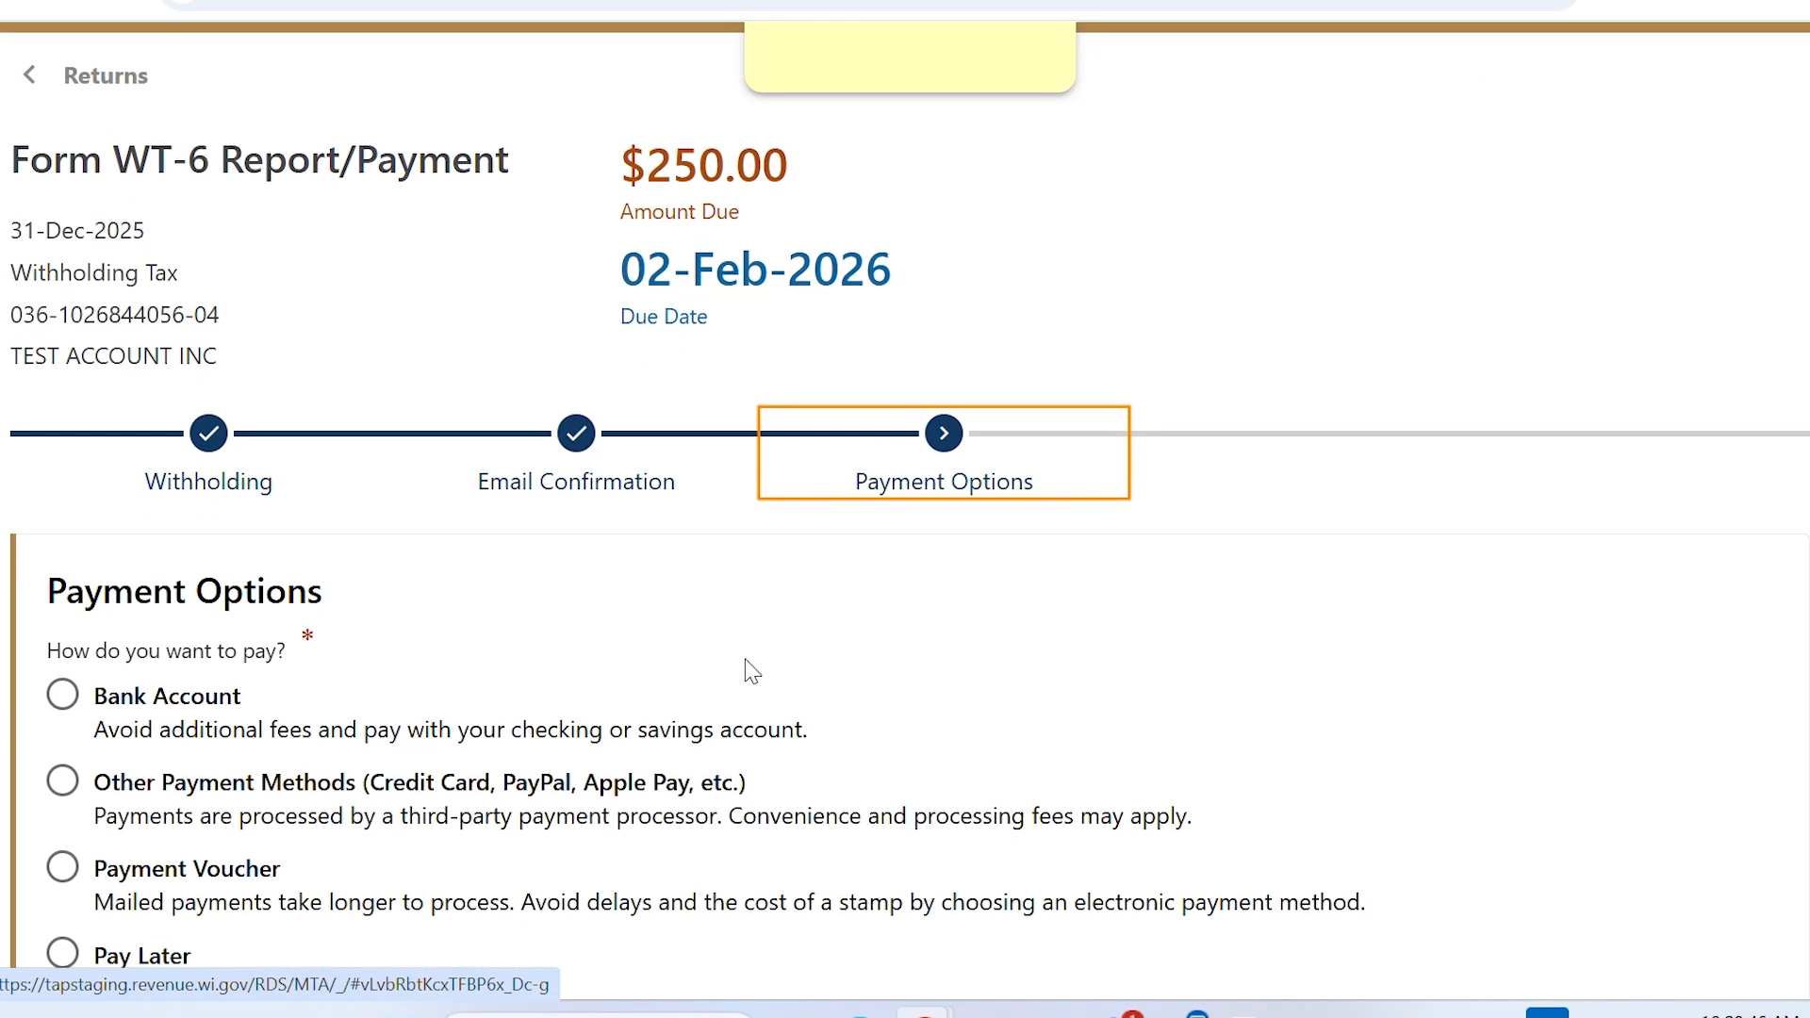
pyautogui.click(219, 722)
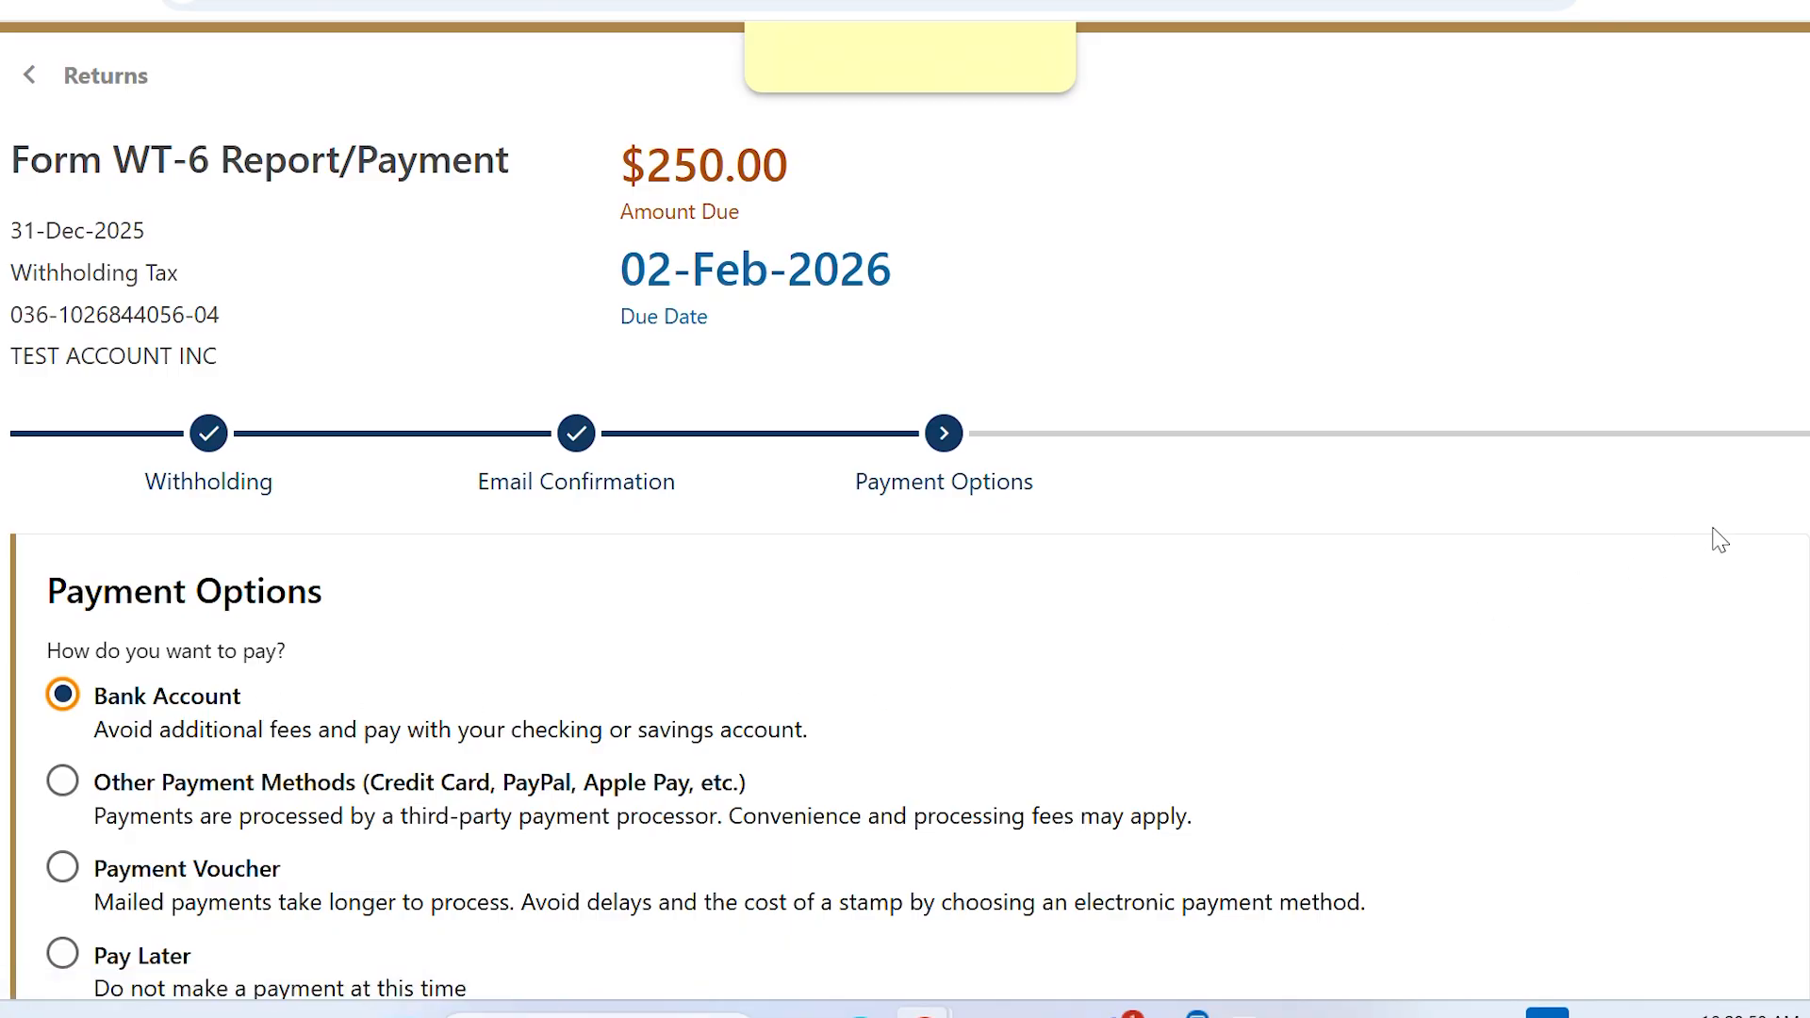
pyautogui.scroll(-2, 716, 500)
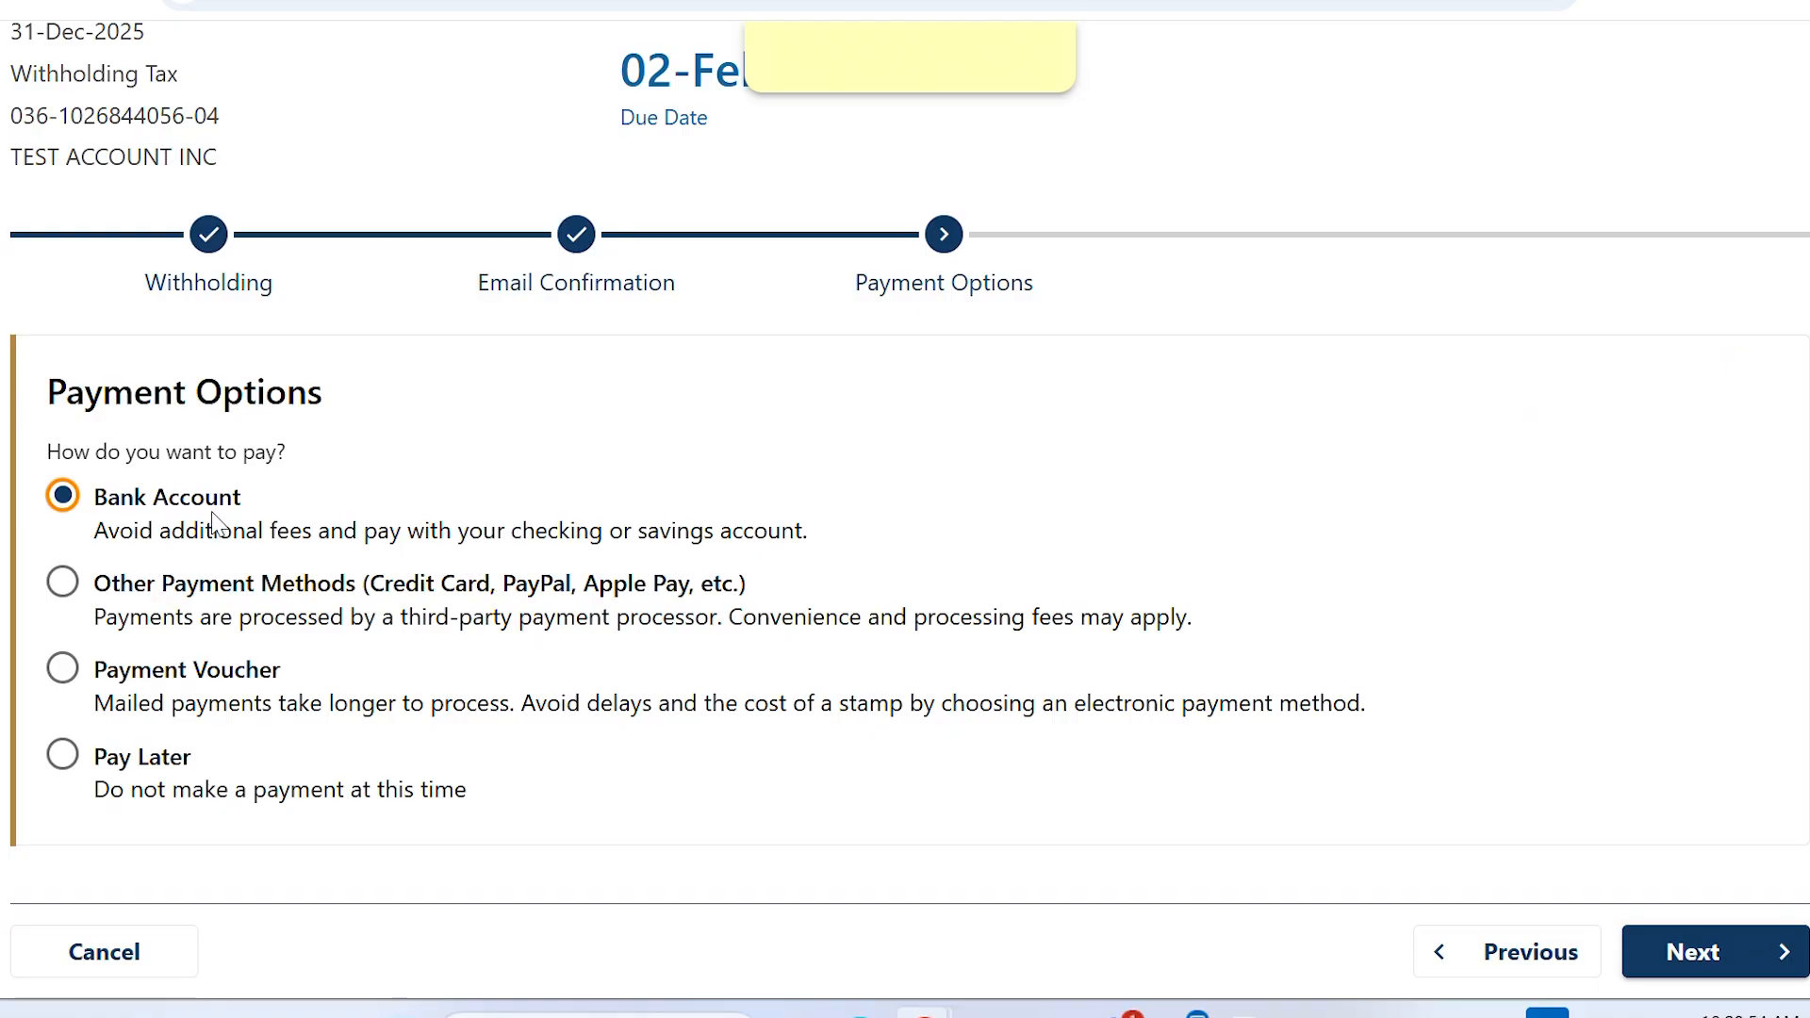
pyautogui.click(1648, 946)
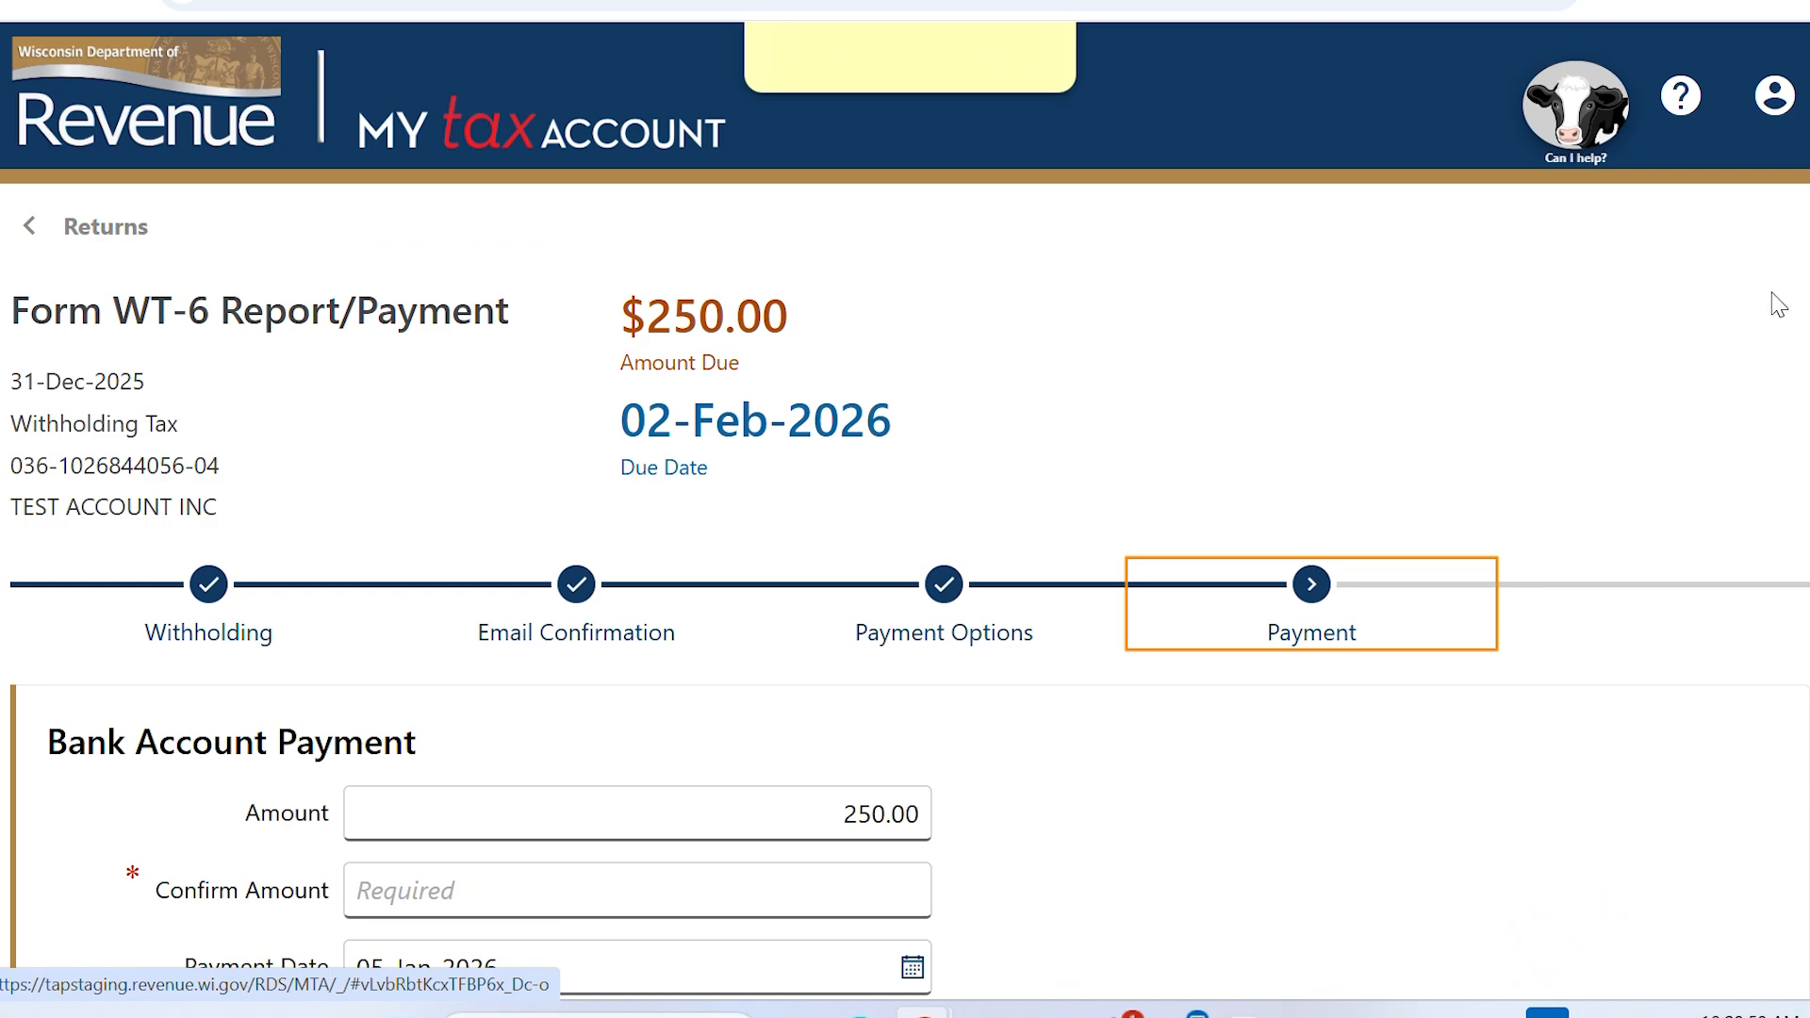
# Step: Confirm the bank account payment amount as 250 and check the payment date calendar, keeping 05-Jan-2026
pyautogui.scroll(-5, 905, 509)
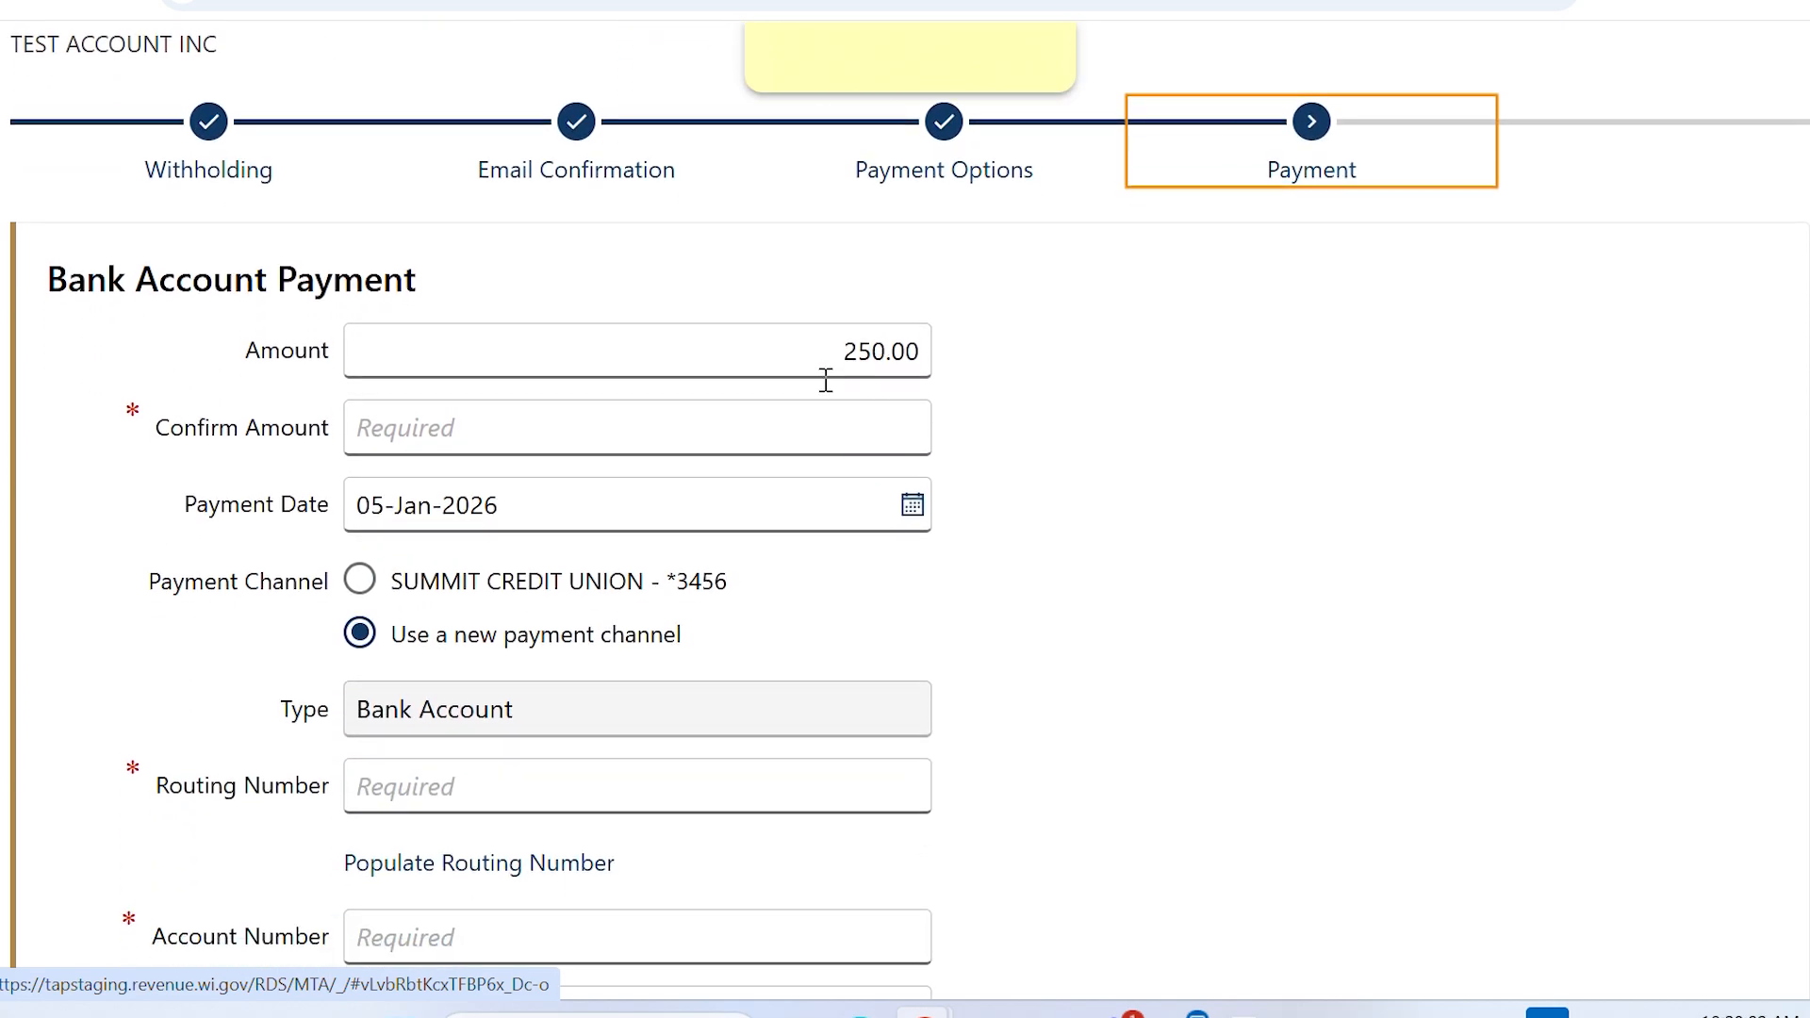
pyautogui.click(775, 419)
pyautogui.write('250')
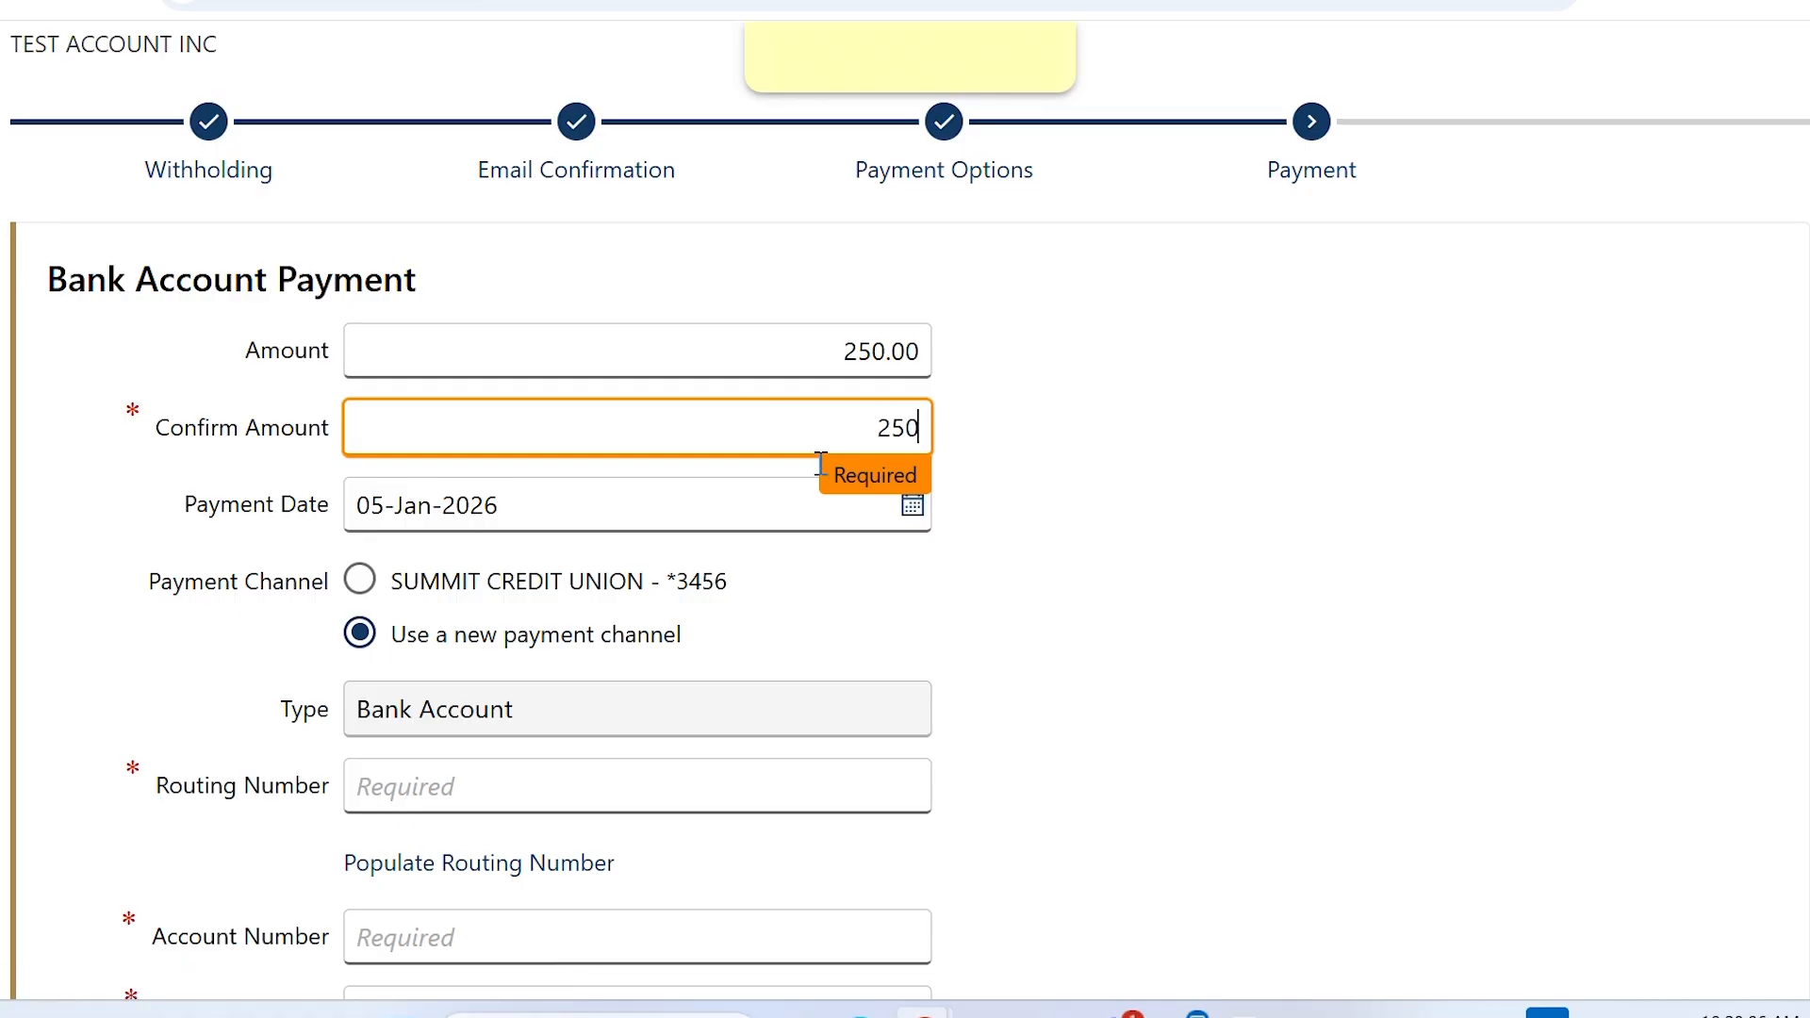
pyautogui.click(920, 513)
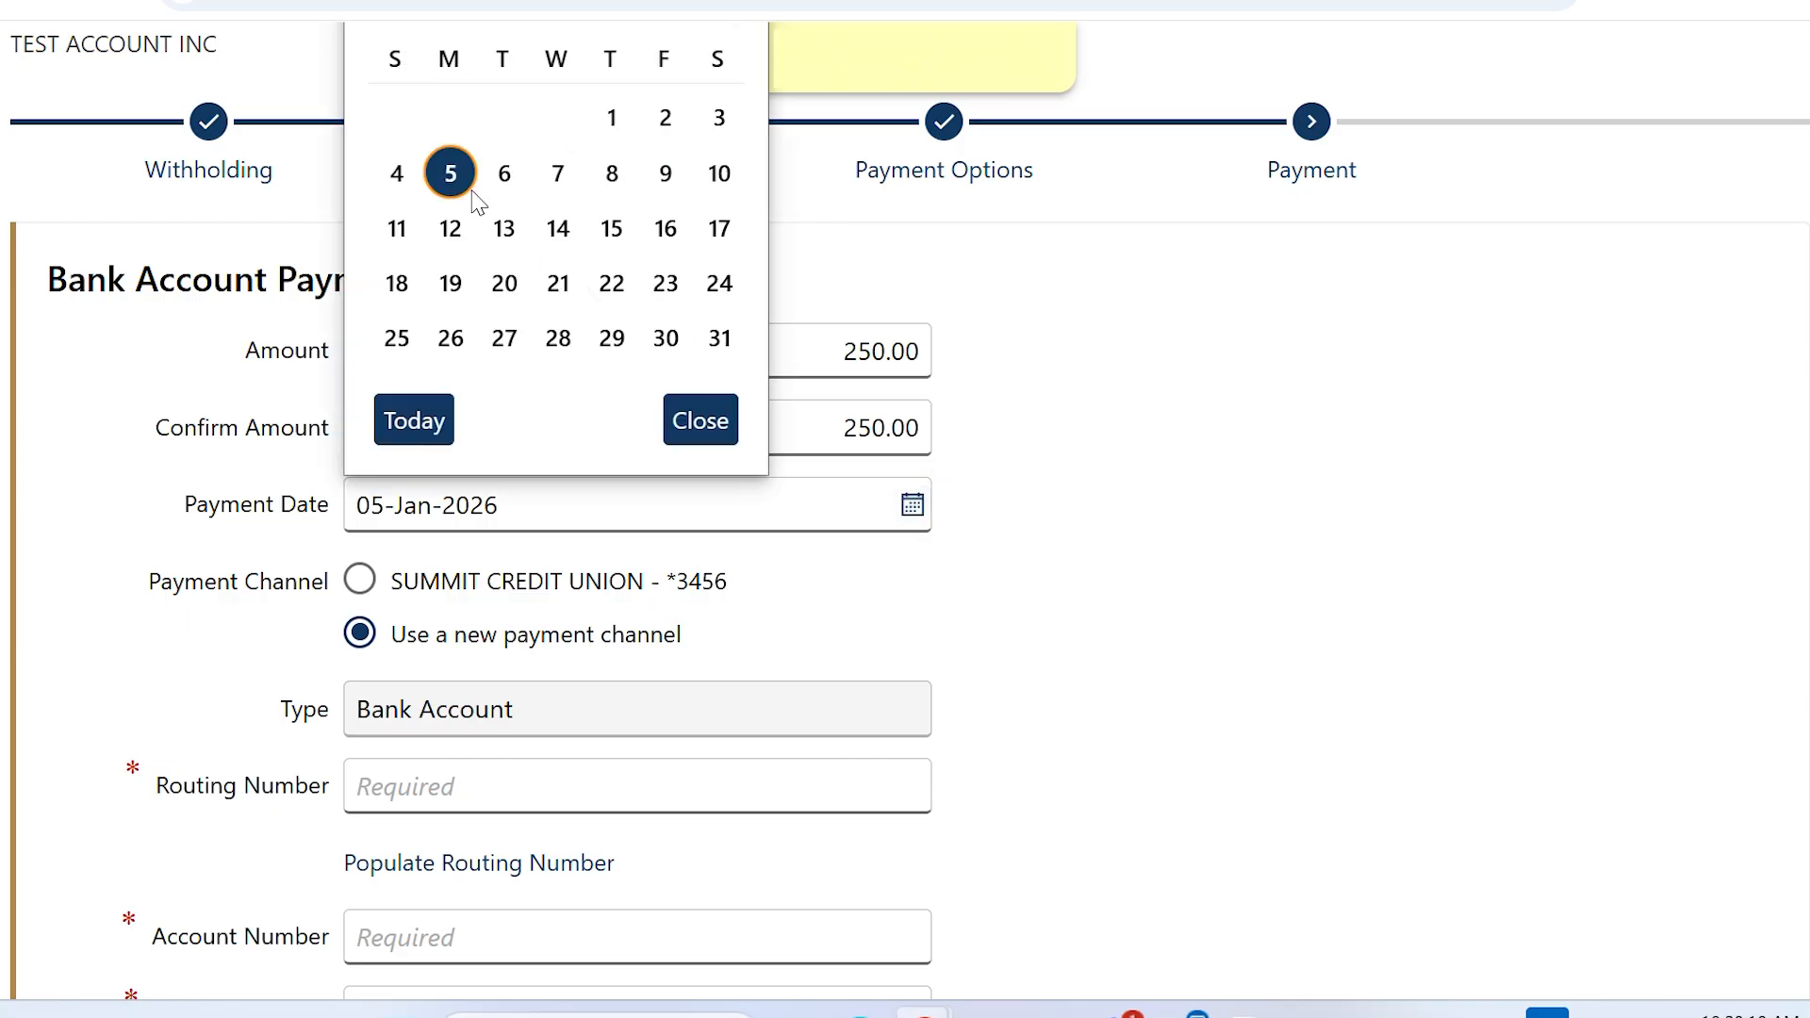
pyautogui.click(1086, 509)
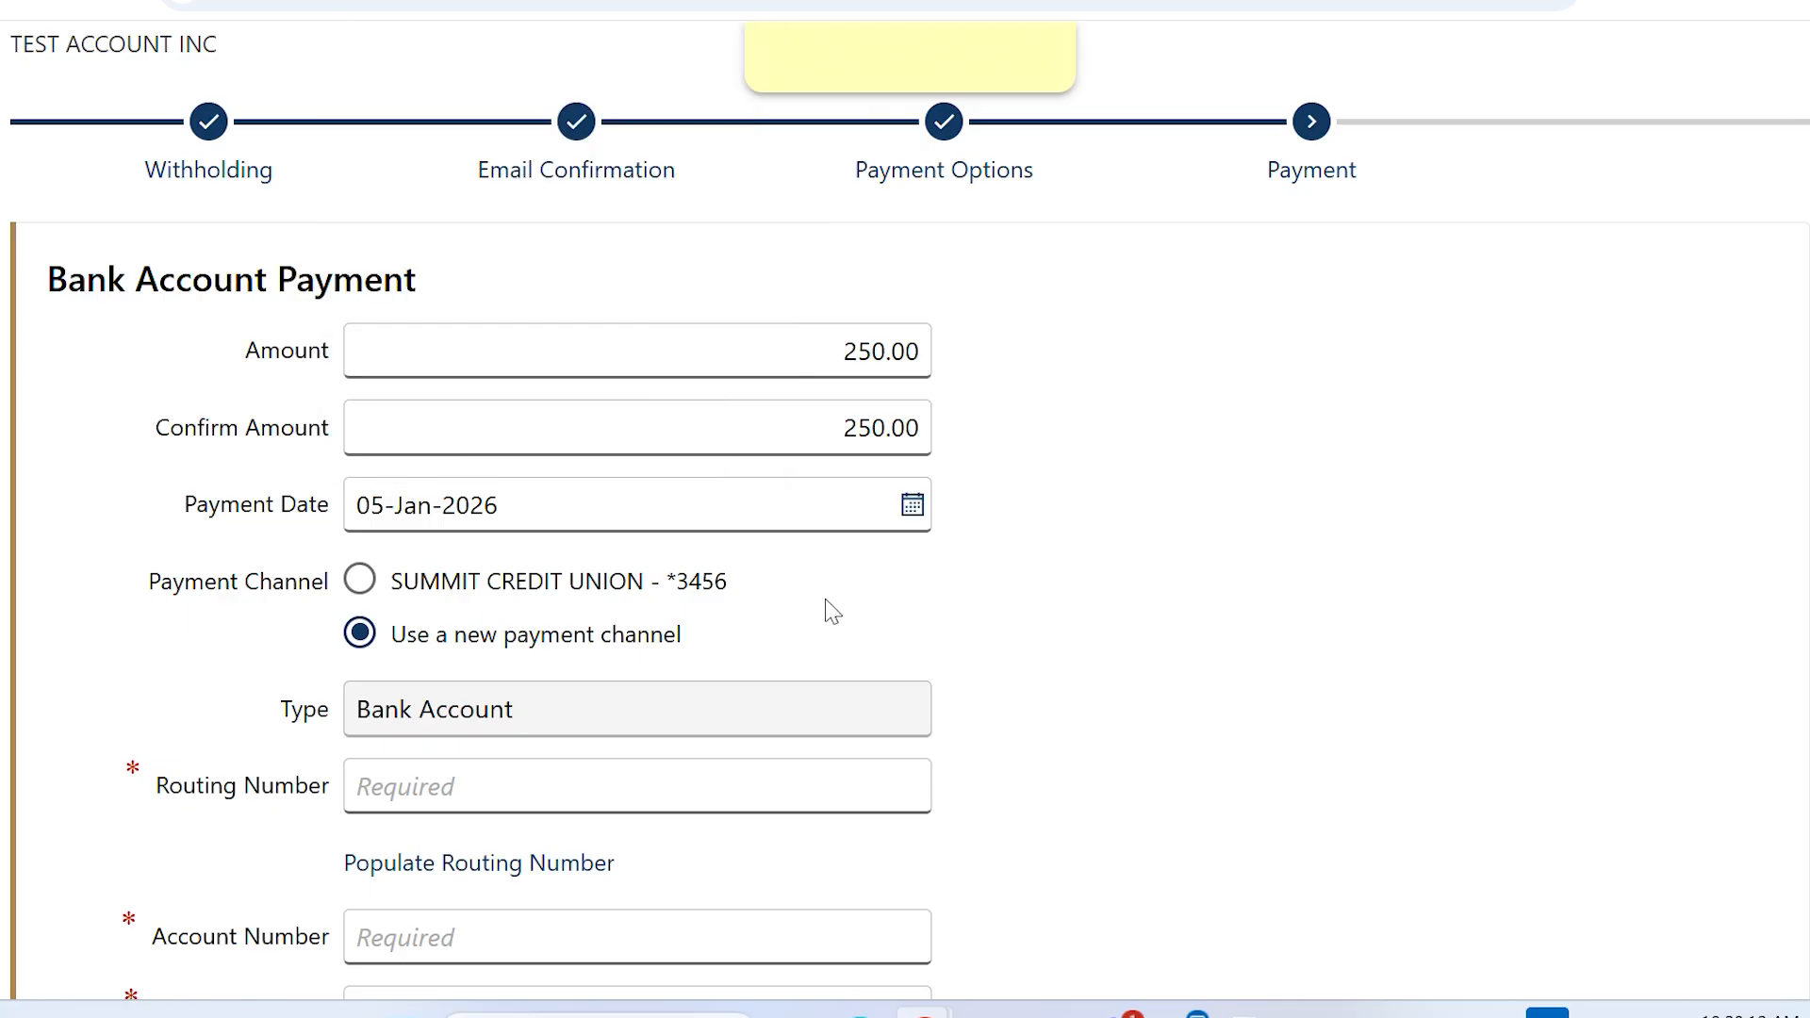
# Step: Choose the saved Summit Credit Union account as payment channel, keep the billing information, and submit the Form WT-6 report and payment
pyautogui.click(359, 580)
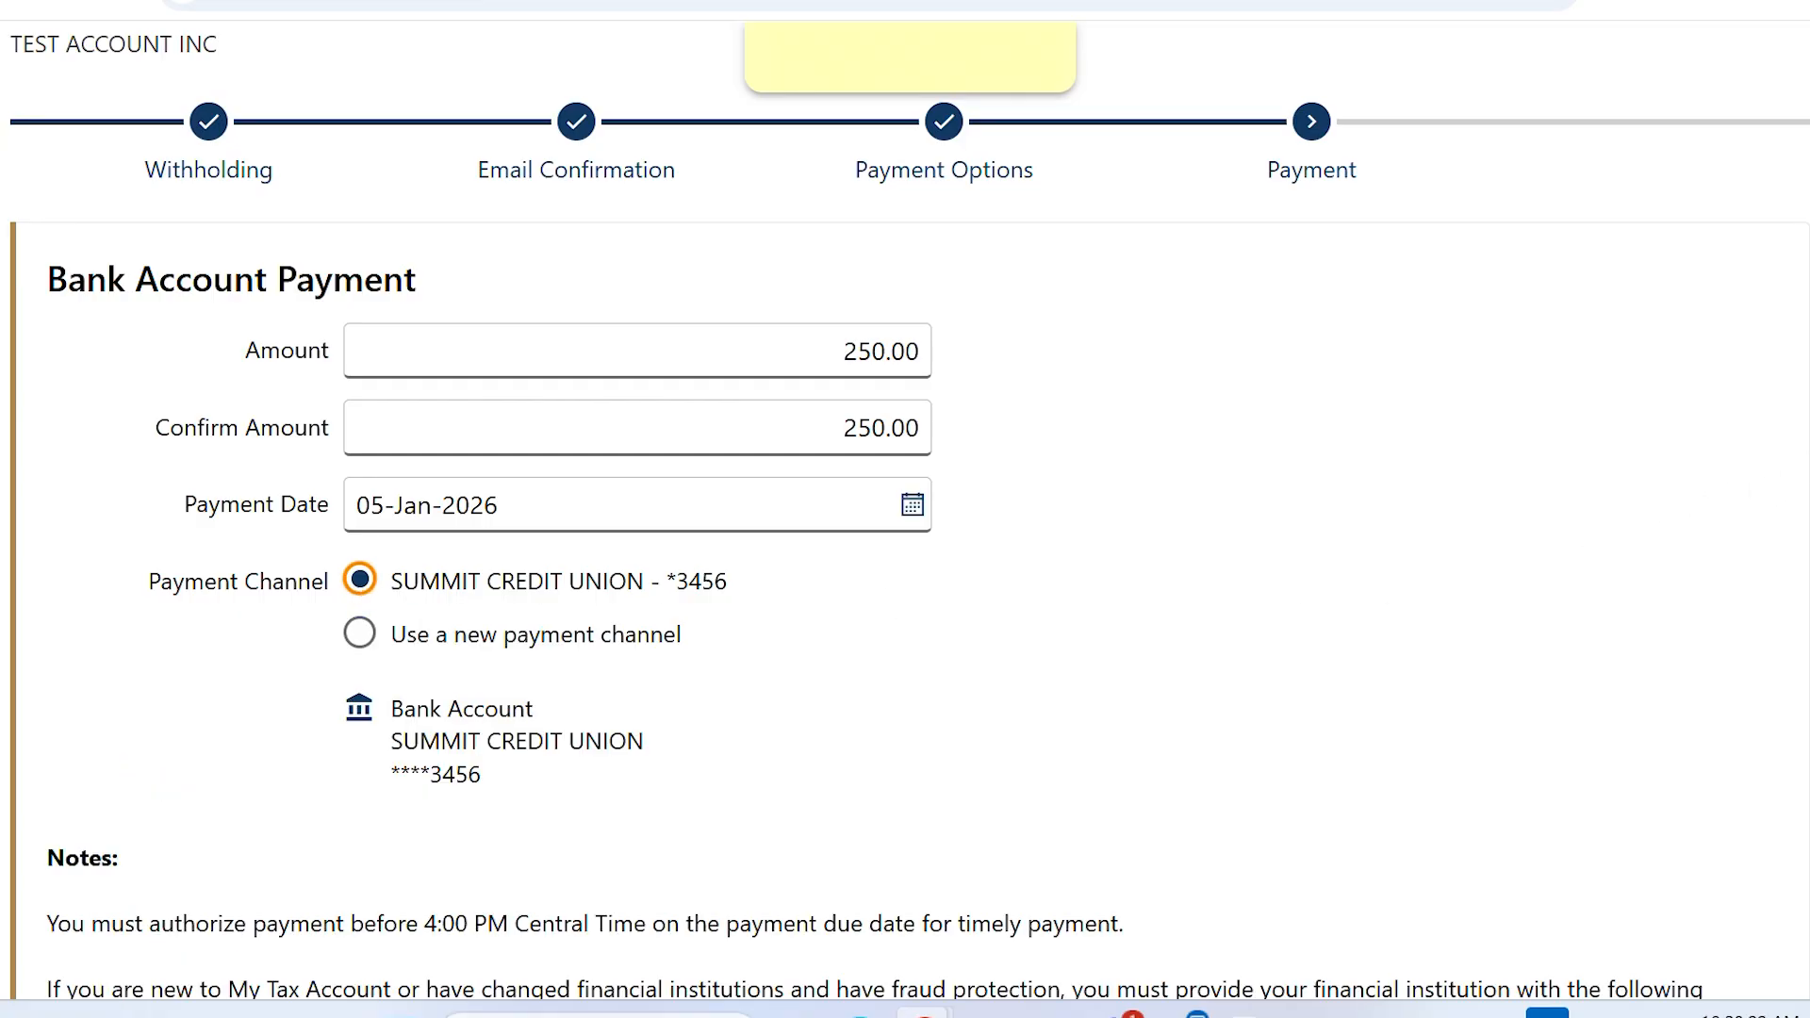
pyautogui.scroll(-5, 905, 509)
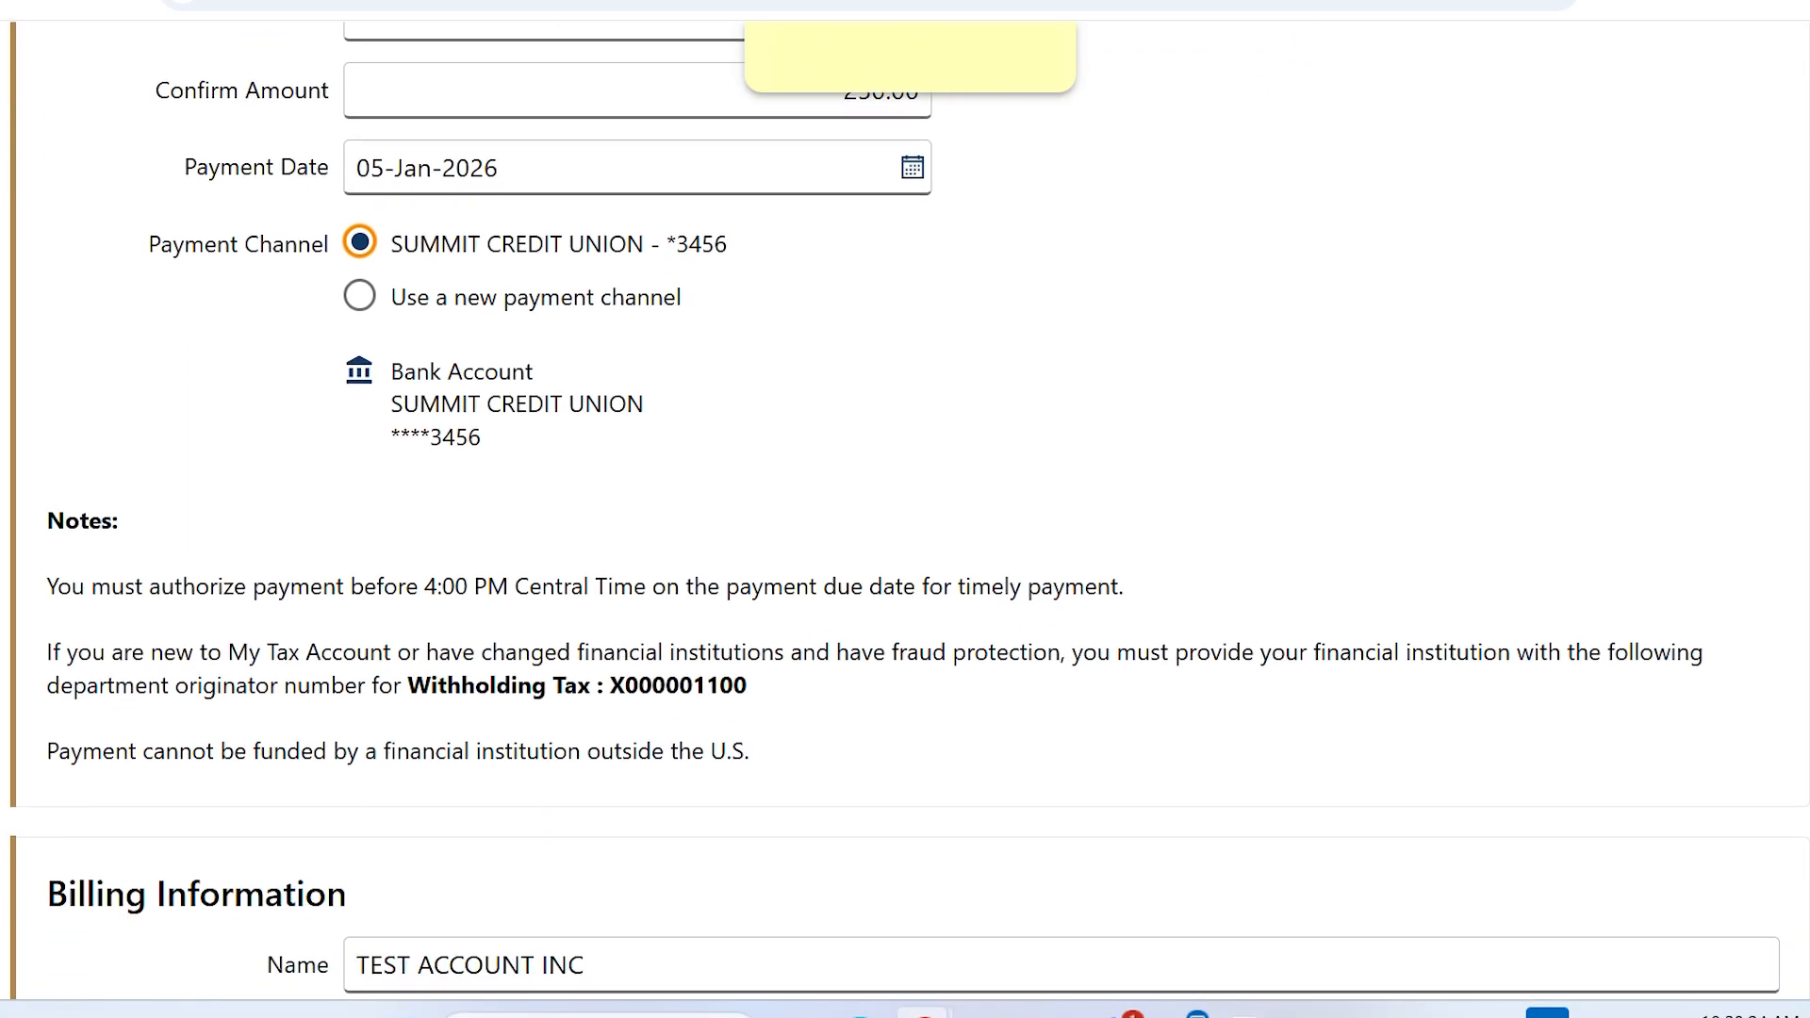
pyautogui.scroll(-6, 905, 509)
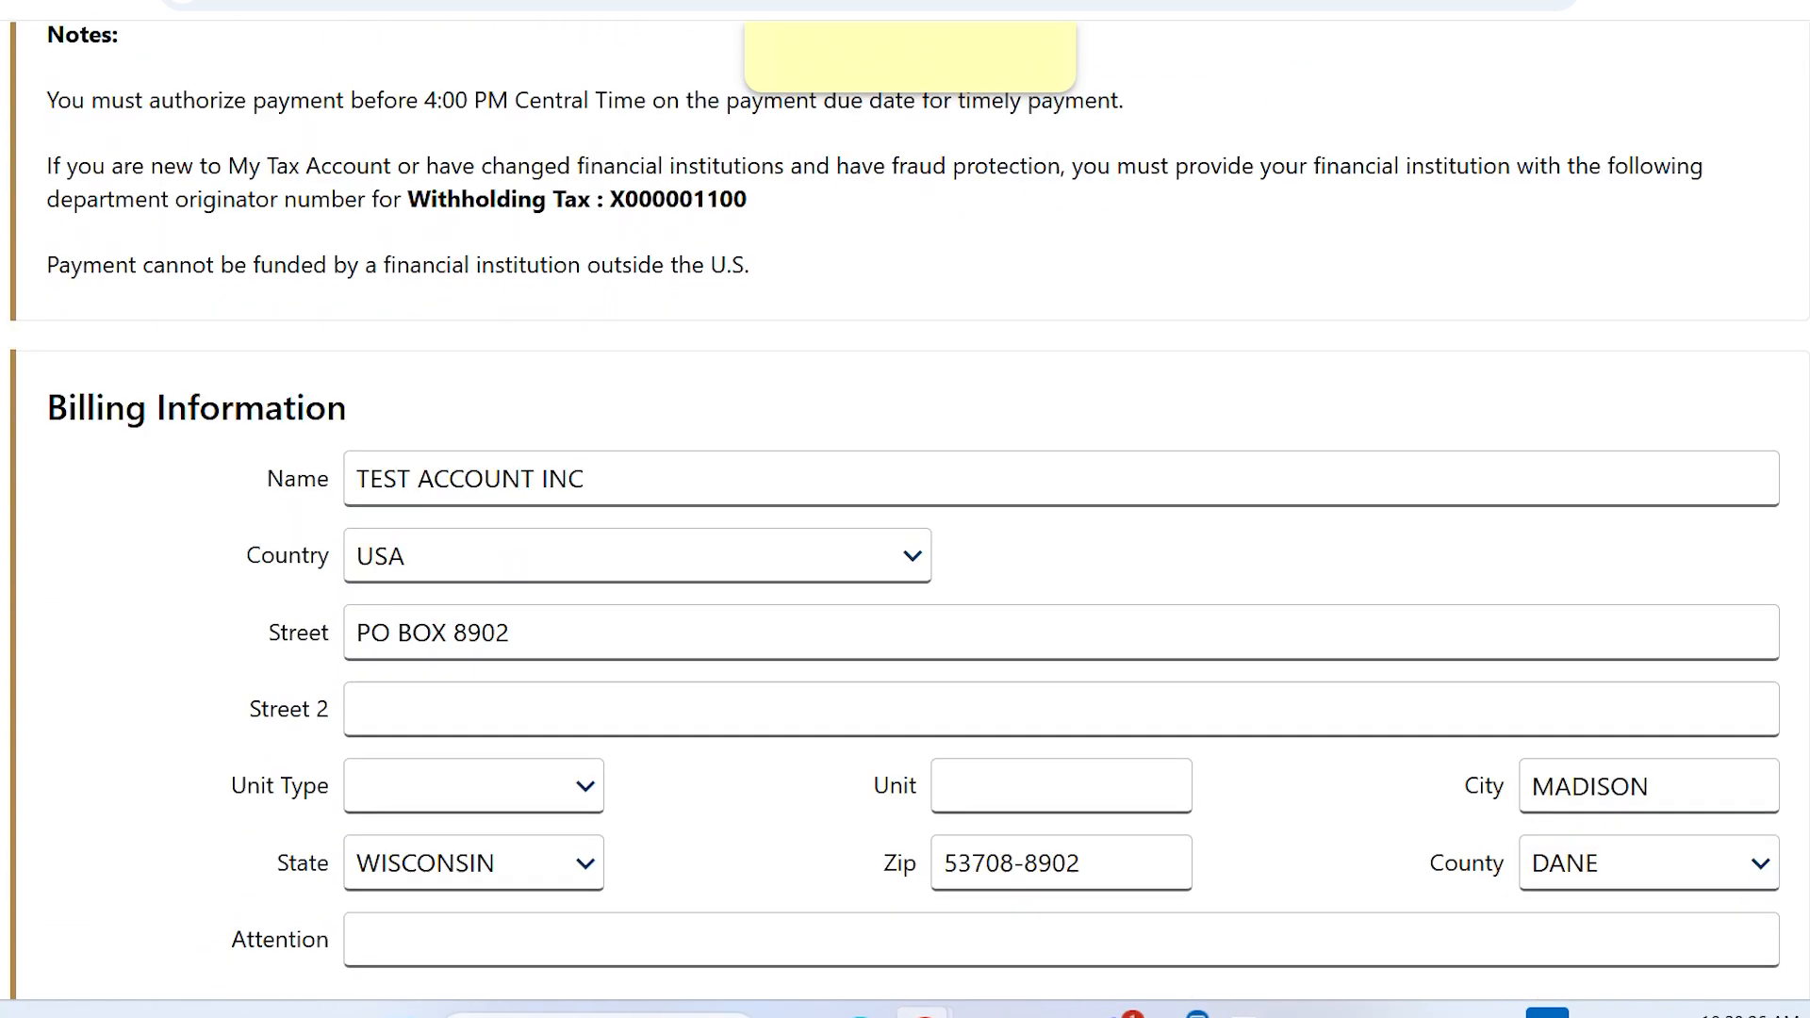
pyautogui.click(1736, 931)
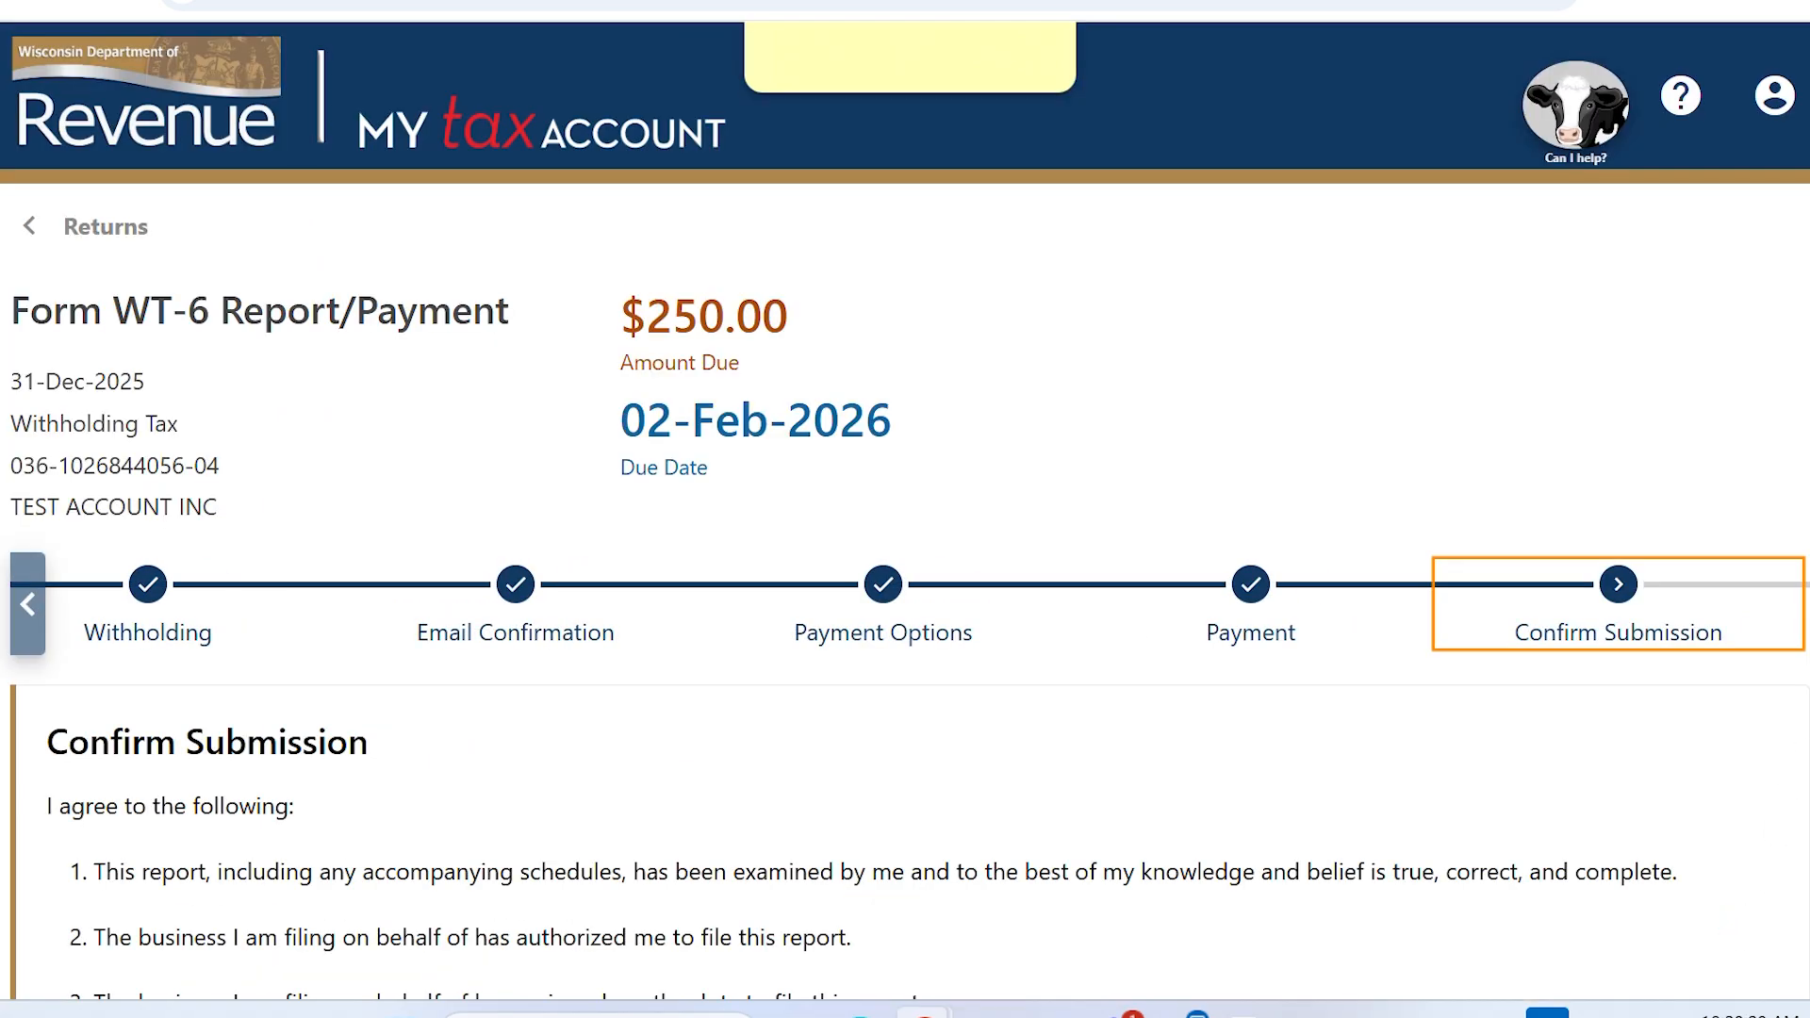
pyautogui.scroll(-3, 1688, 946)
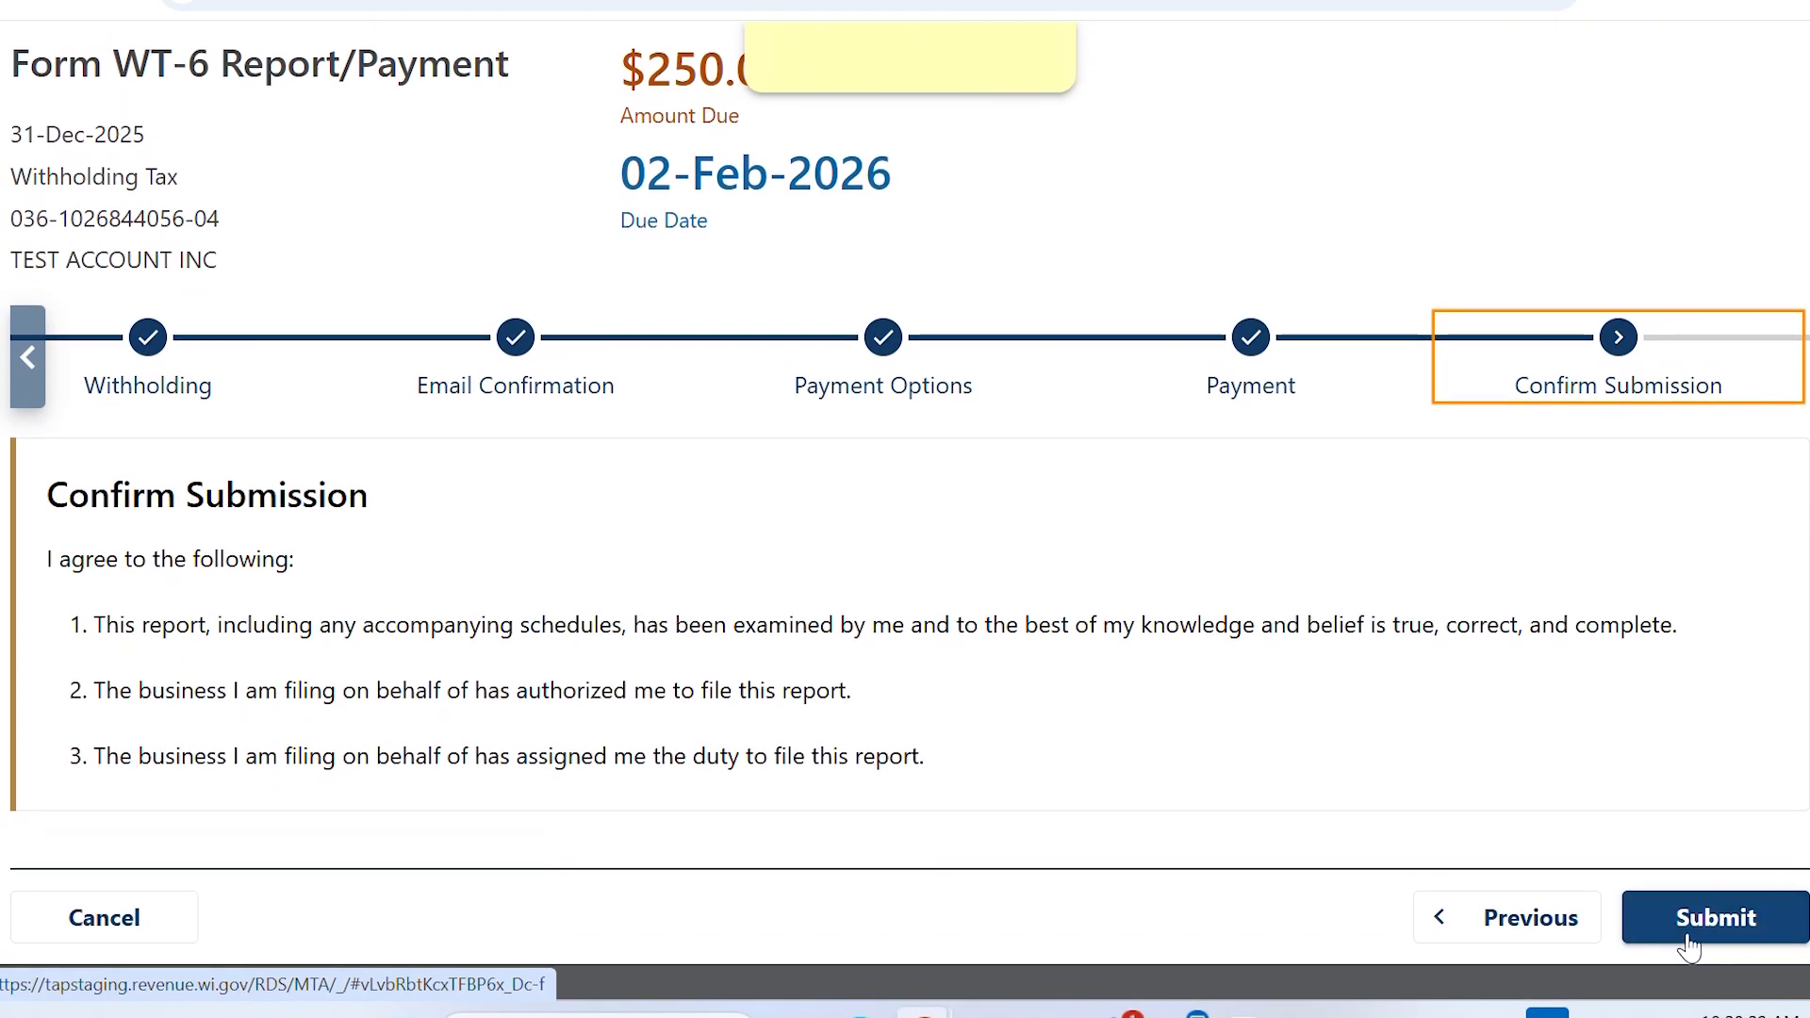
pyautogui.click(1687, 943)
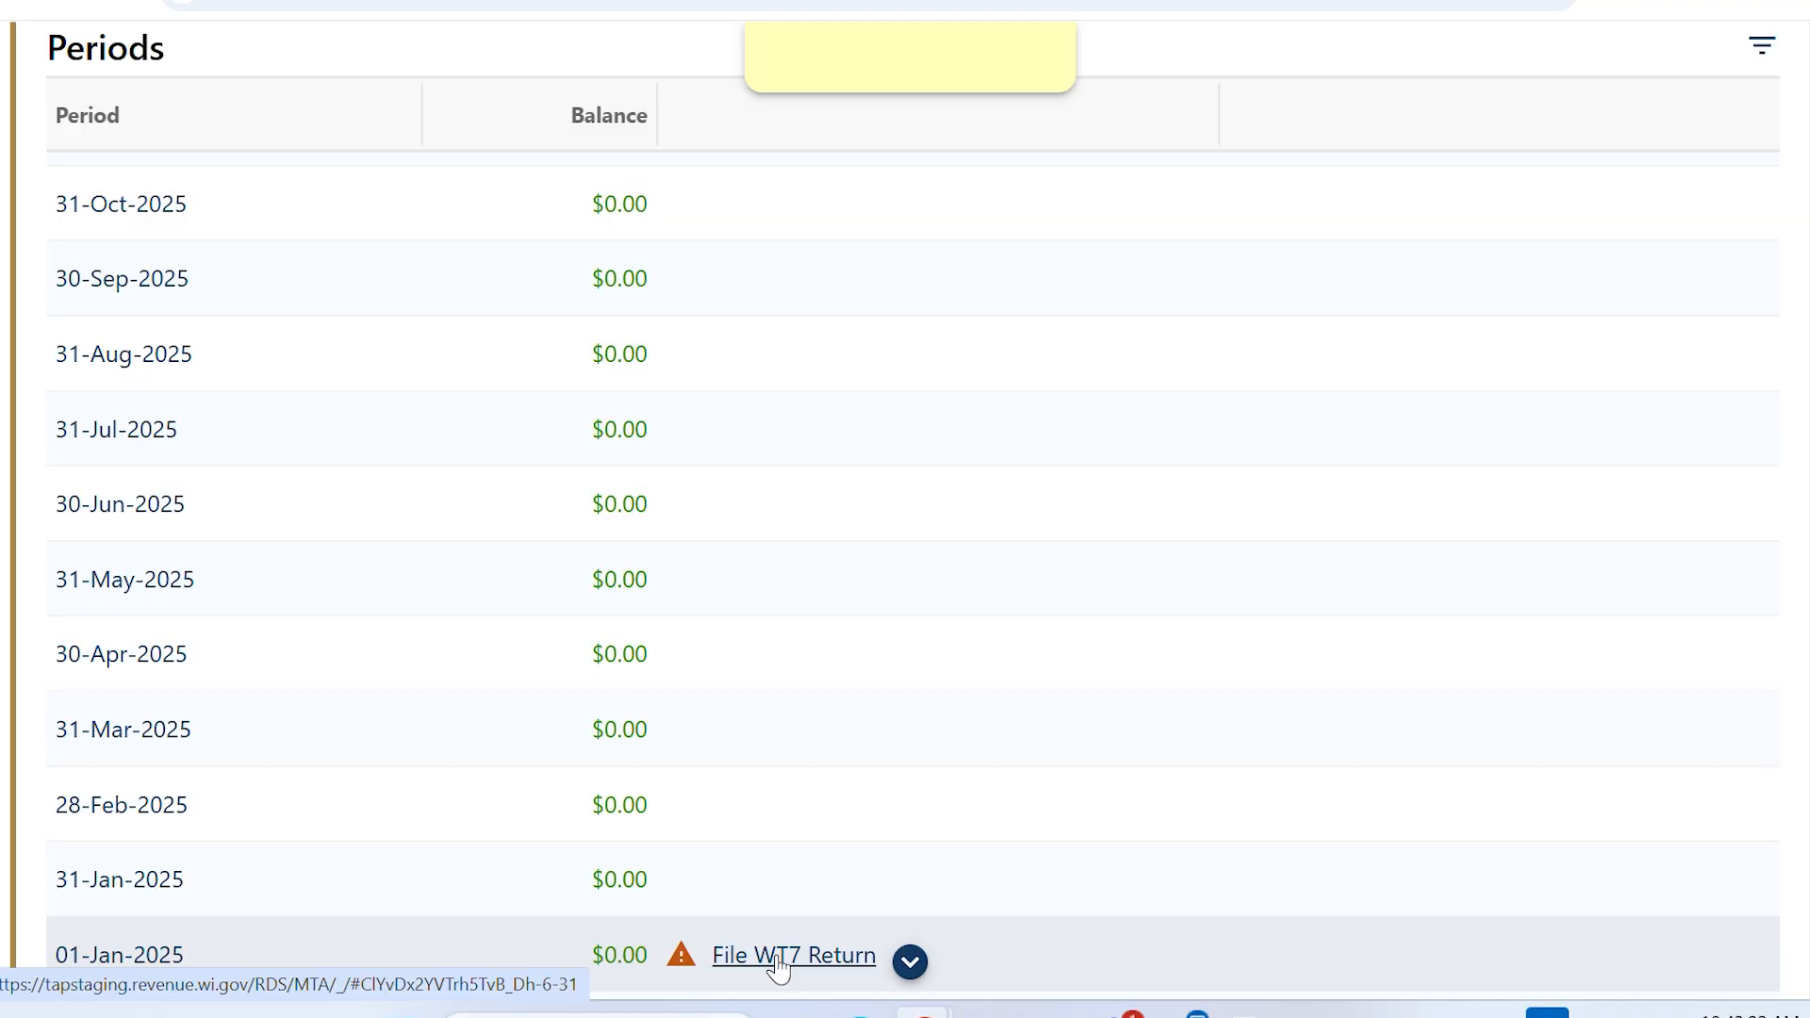
# Step: Start the WT7 return for 01-Jan-2025, answer Yes to having Wisconsin withholding, and choose File transfer for submitting W-2s and 1099s
pyautogui.click(778, 955)
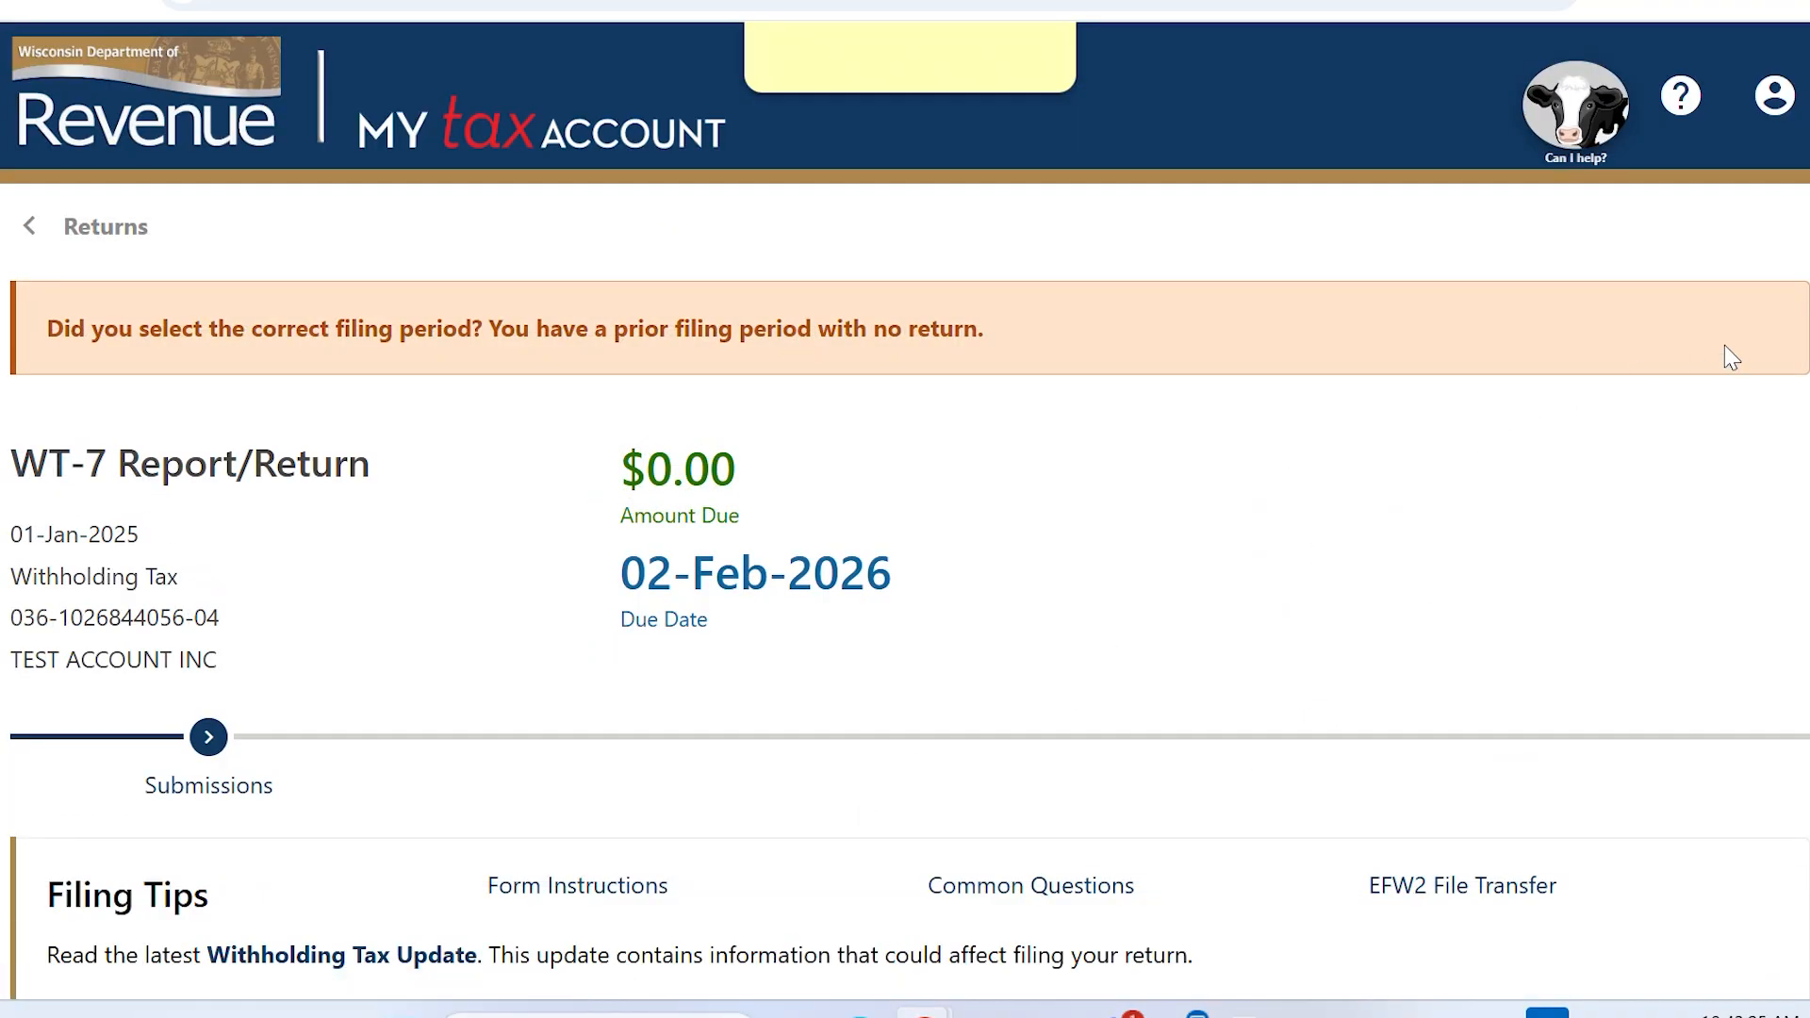
pyautogui.scroll(-7, 905, 510)
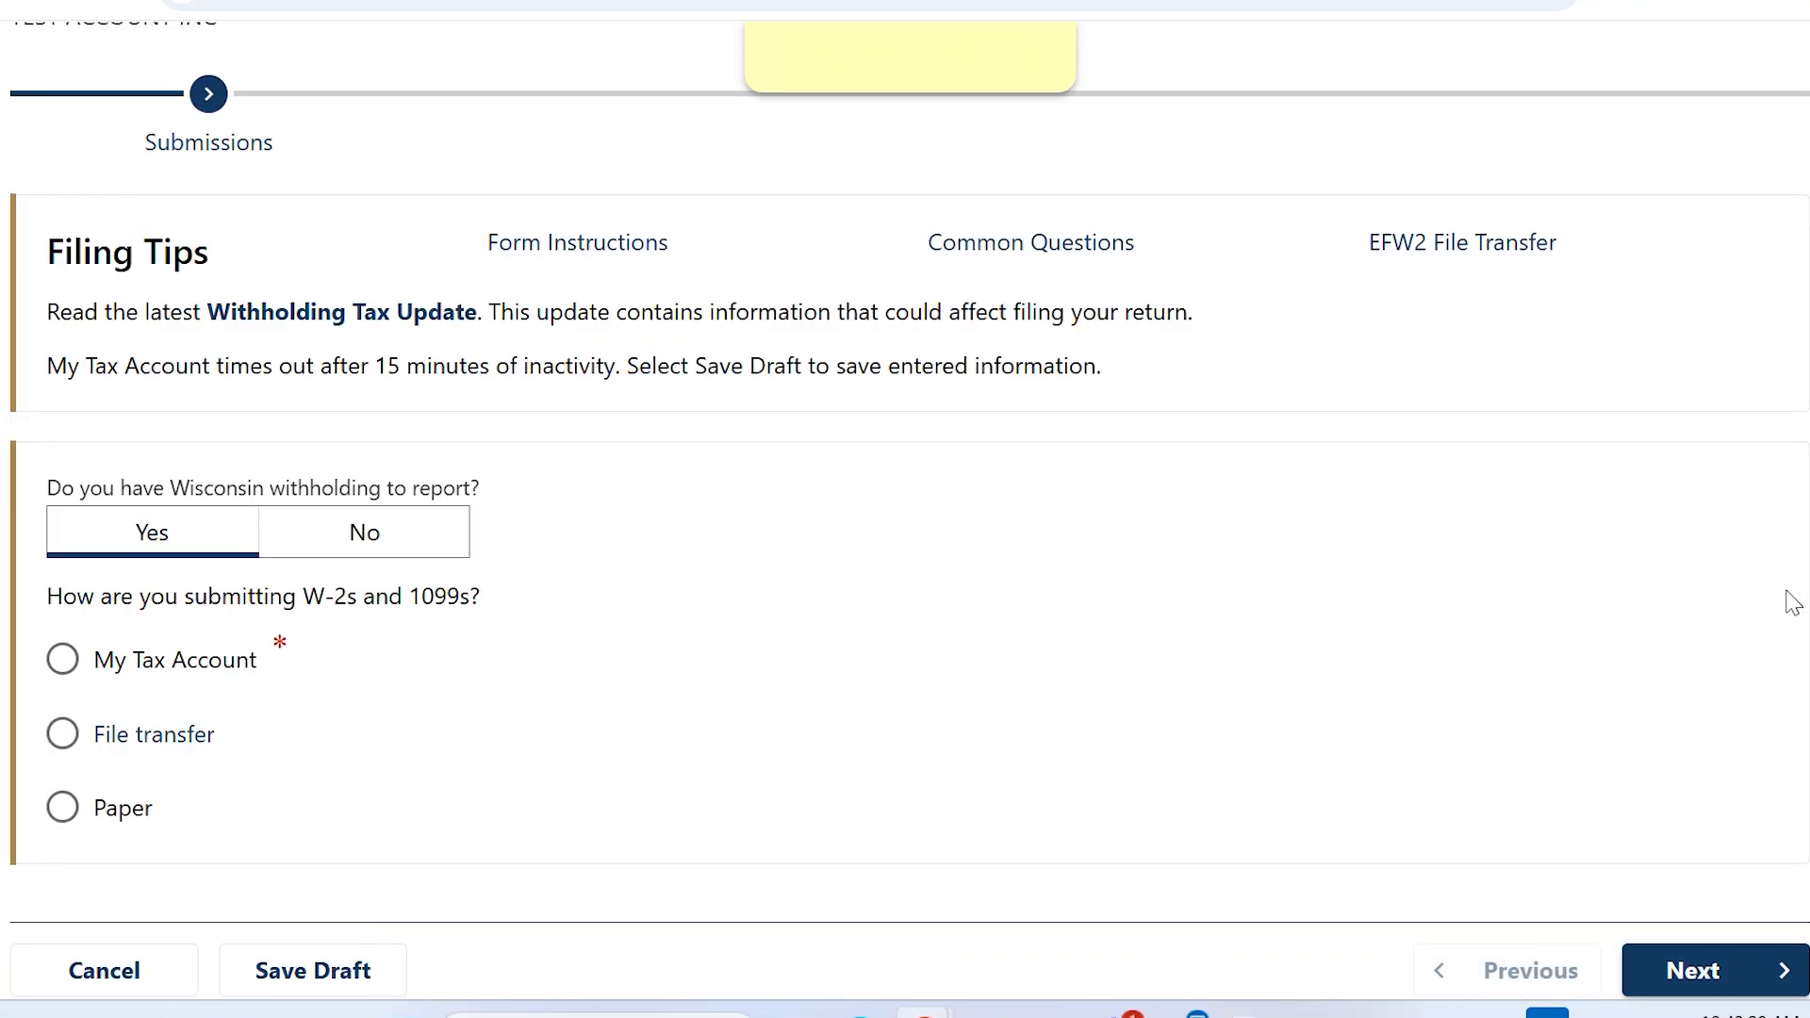
pyautogui.click(386, 566)
pyautogui.click(174, 558)
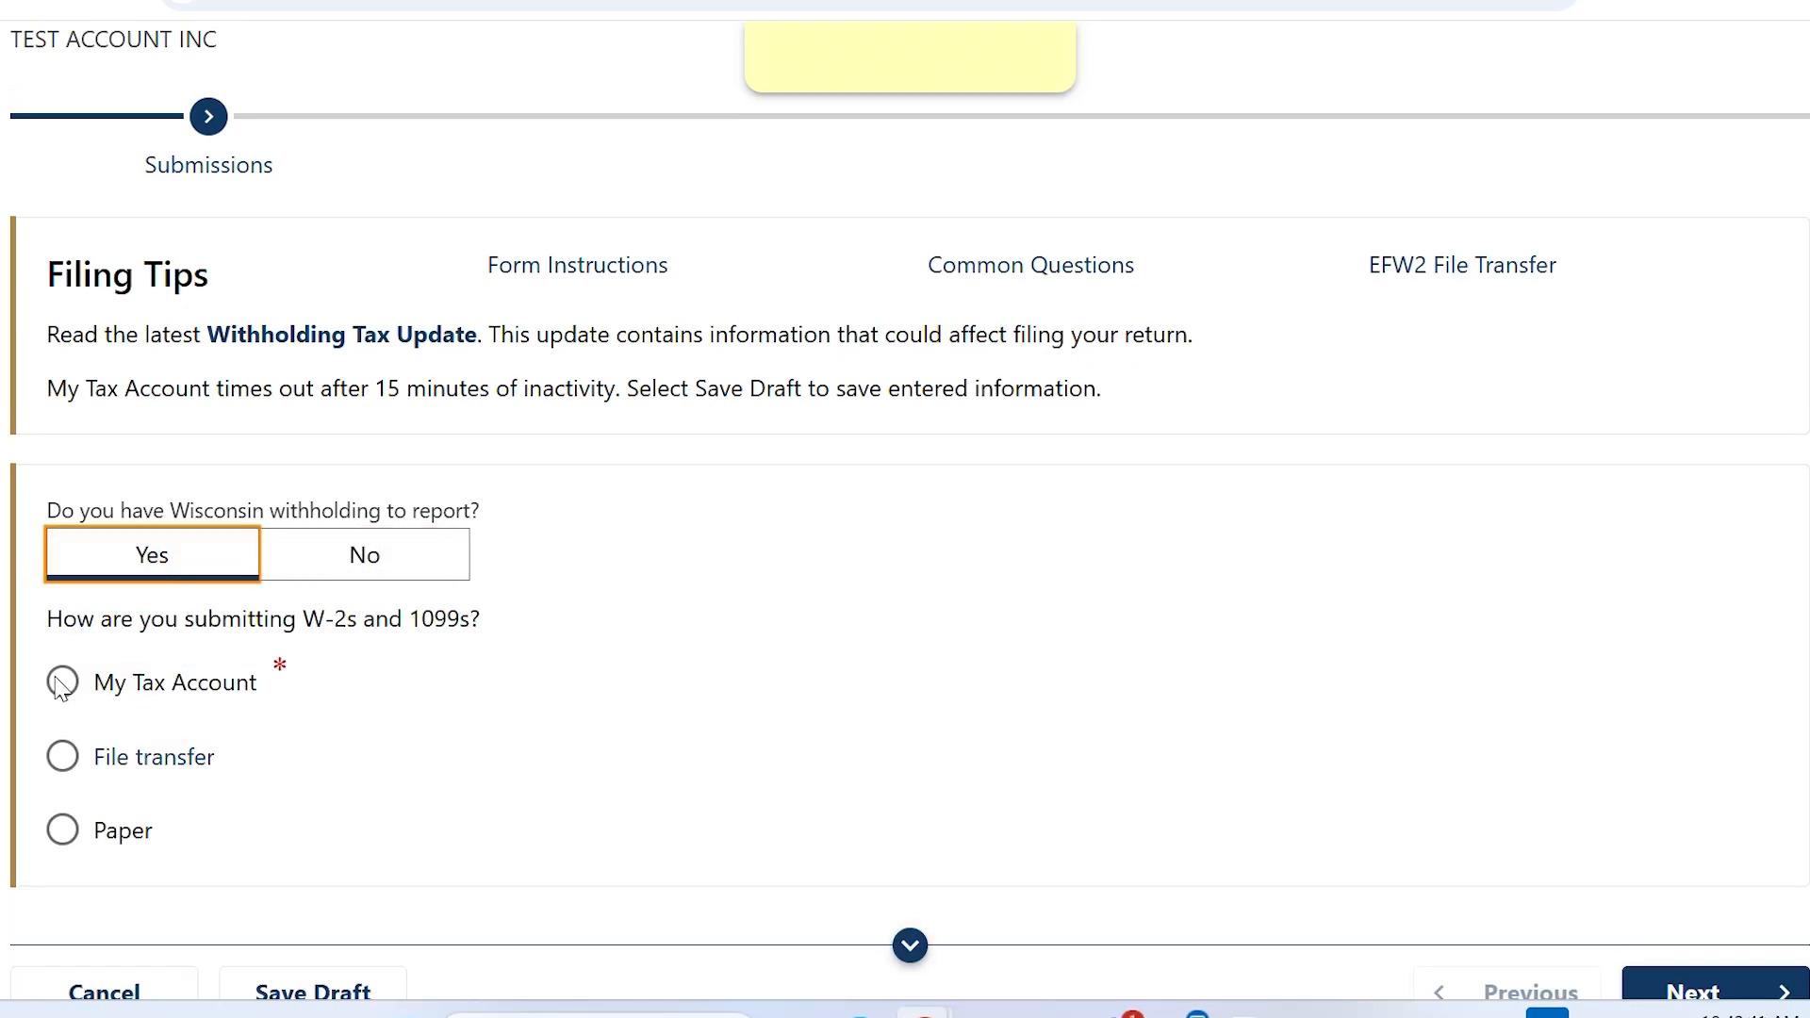
pyautogui.click(60, 683)
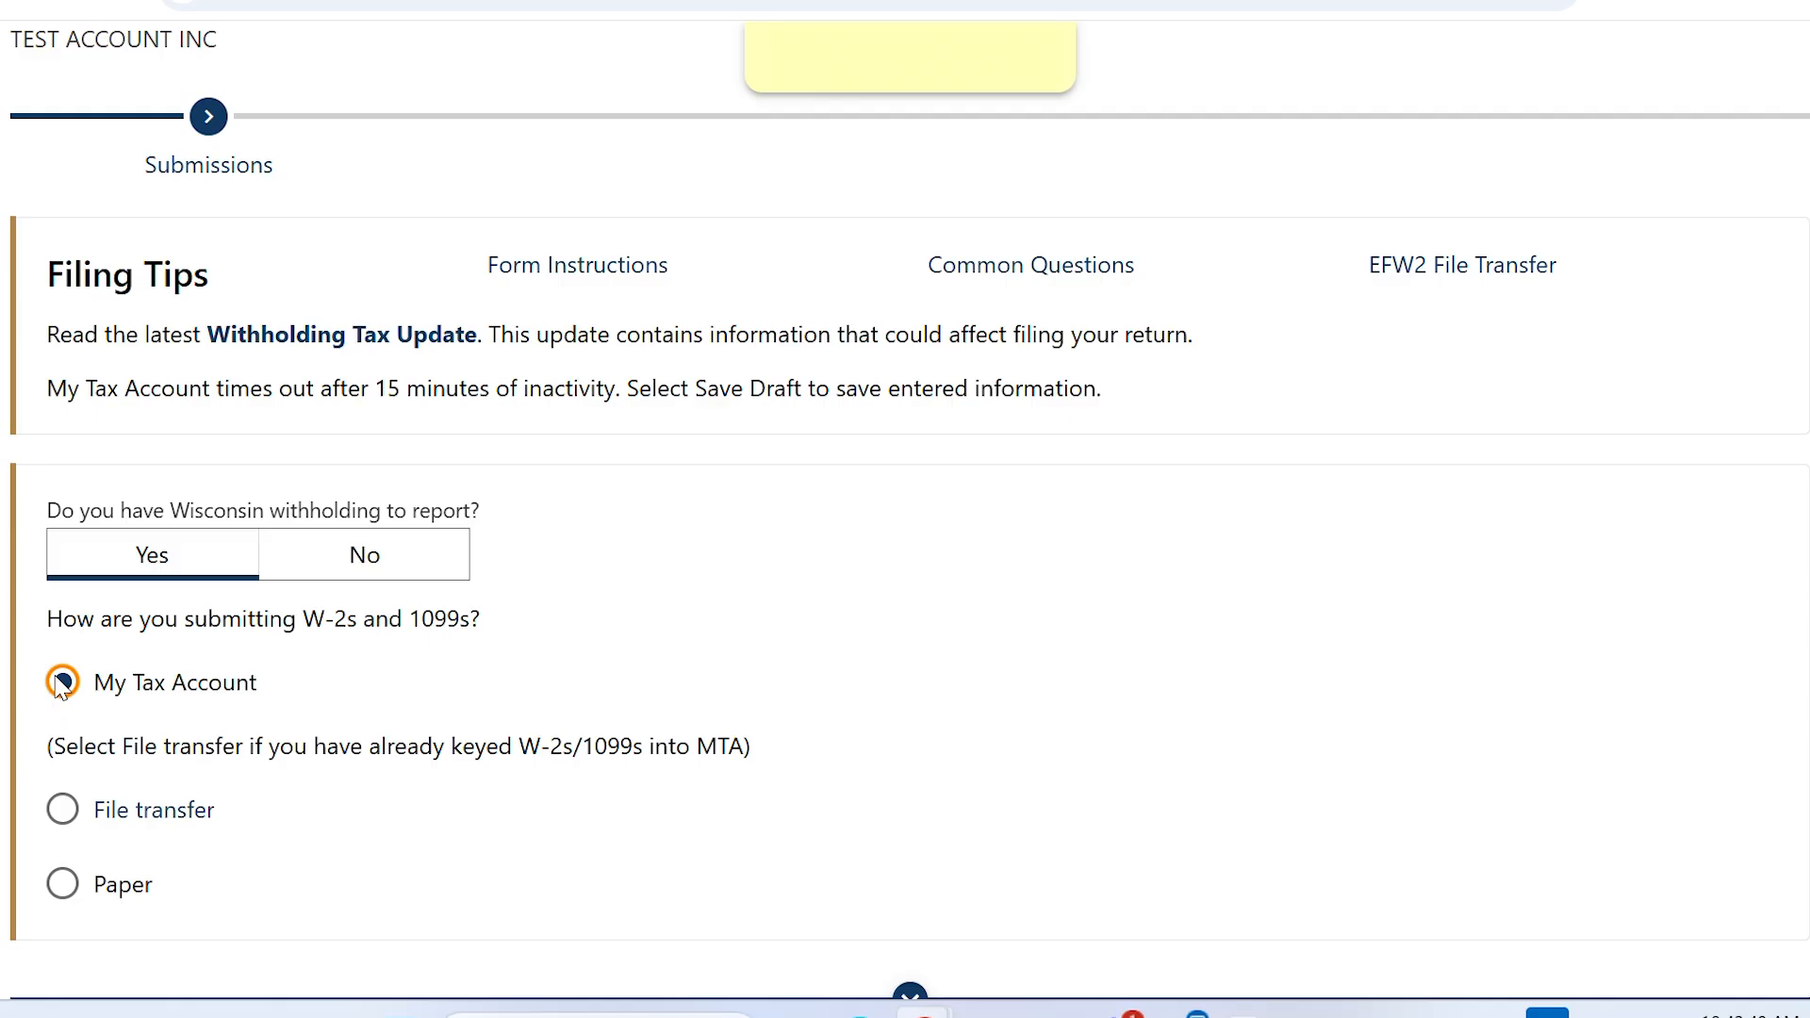
pyautogui.click(64, 813)
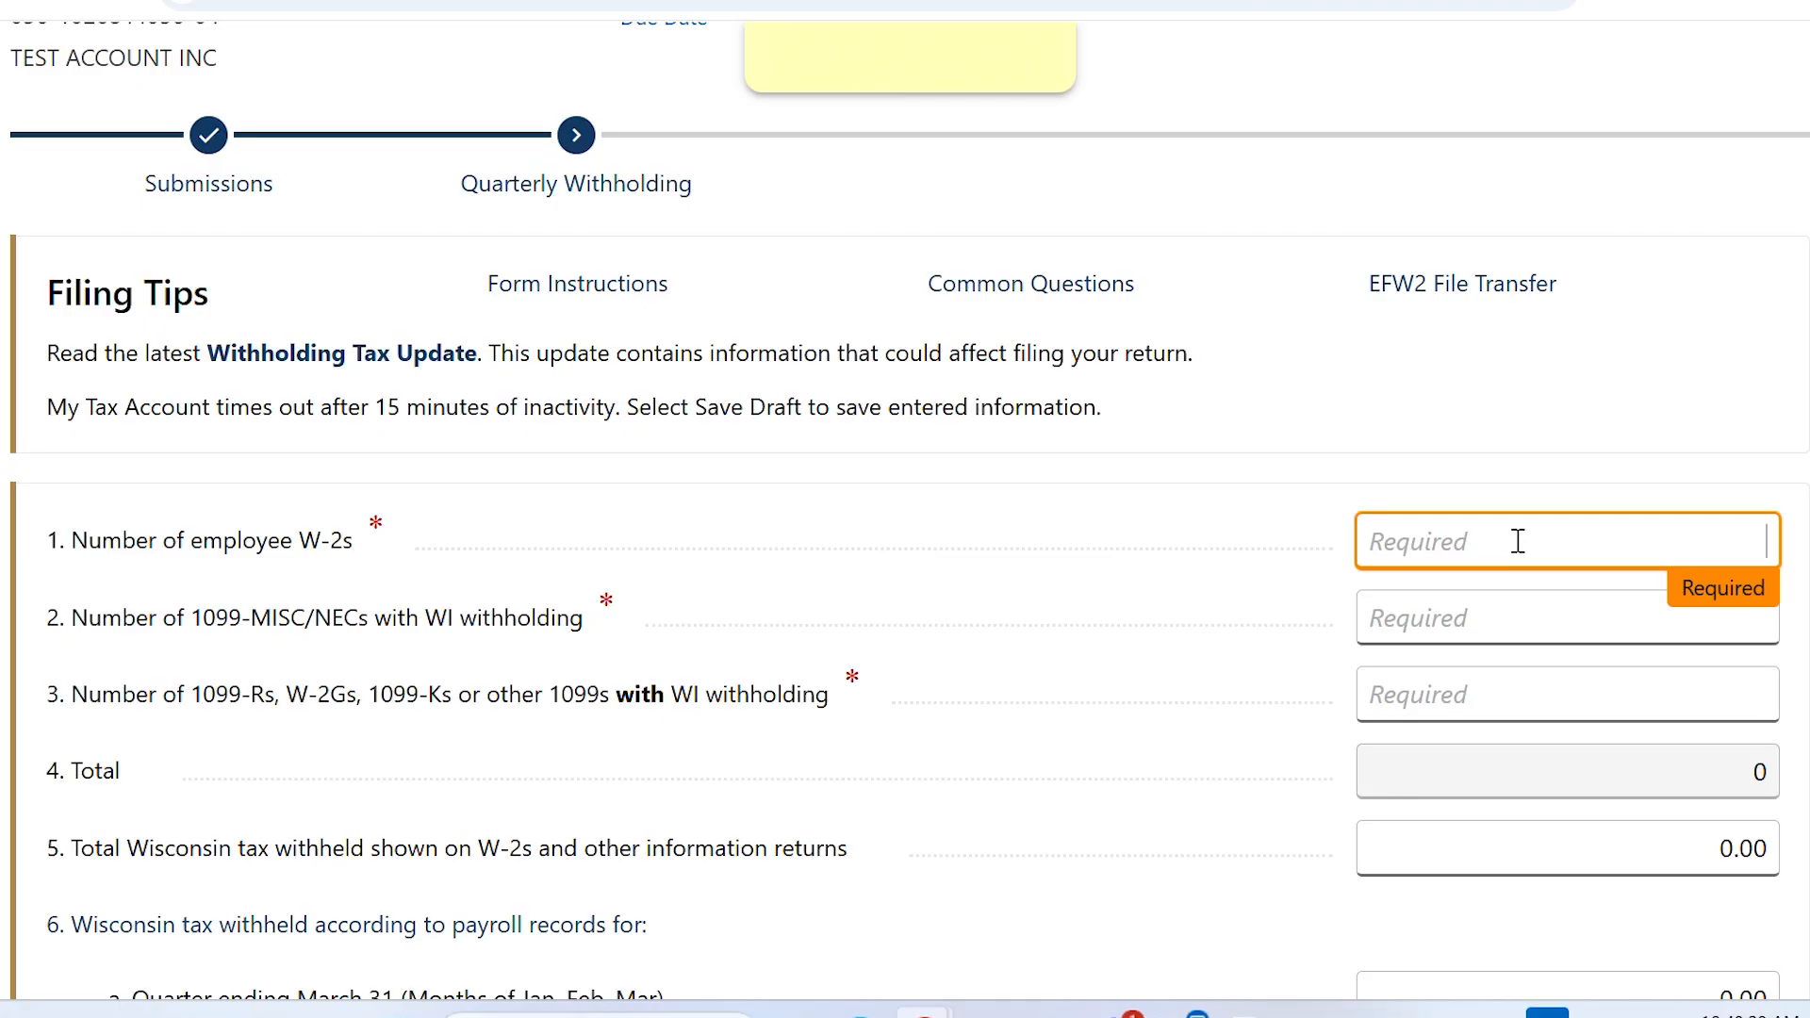
# Step: Report 2 employee W-2s, 0 for both 1099 lines, and 5250 as total Wisconsin tax withheld
pyautogui.write('2')
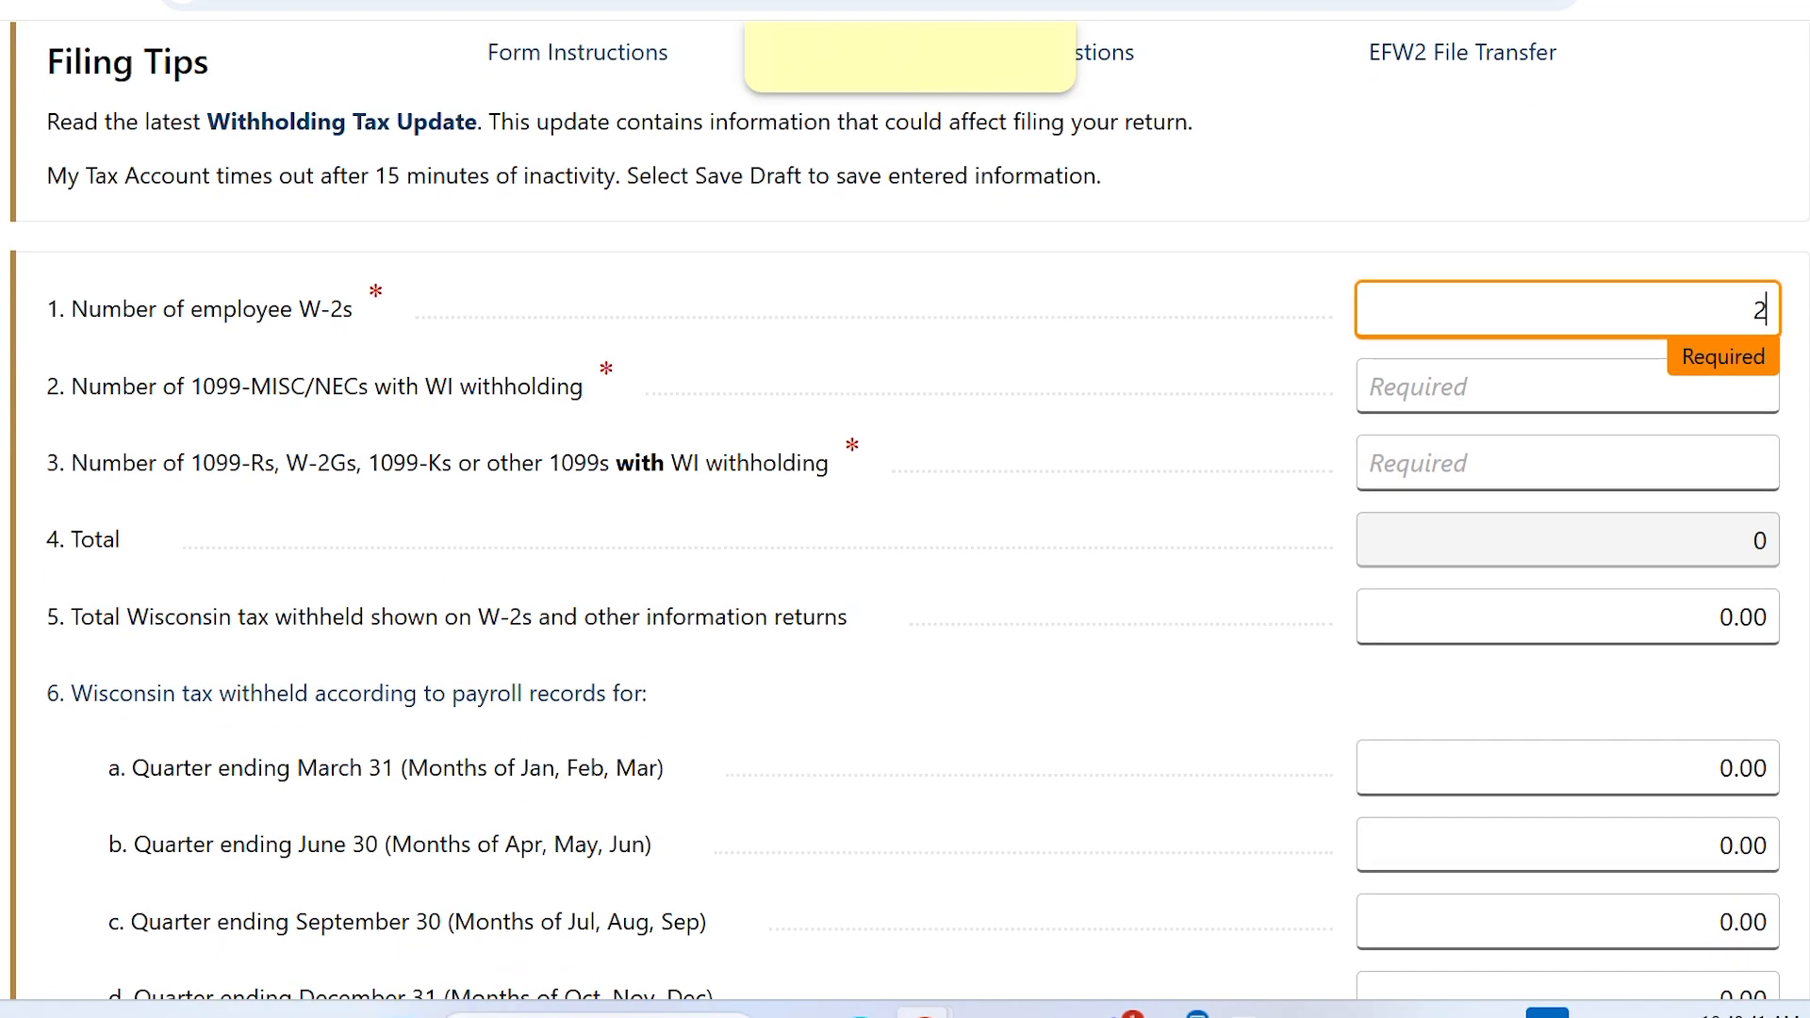
pyautogui.scroll(-1, 905, 509)
pyautogui.click(1677, 533)
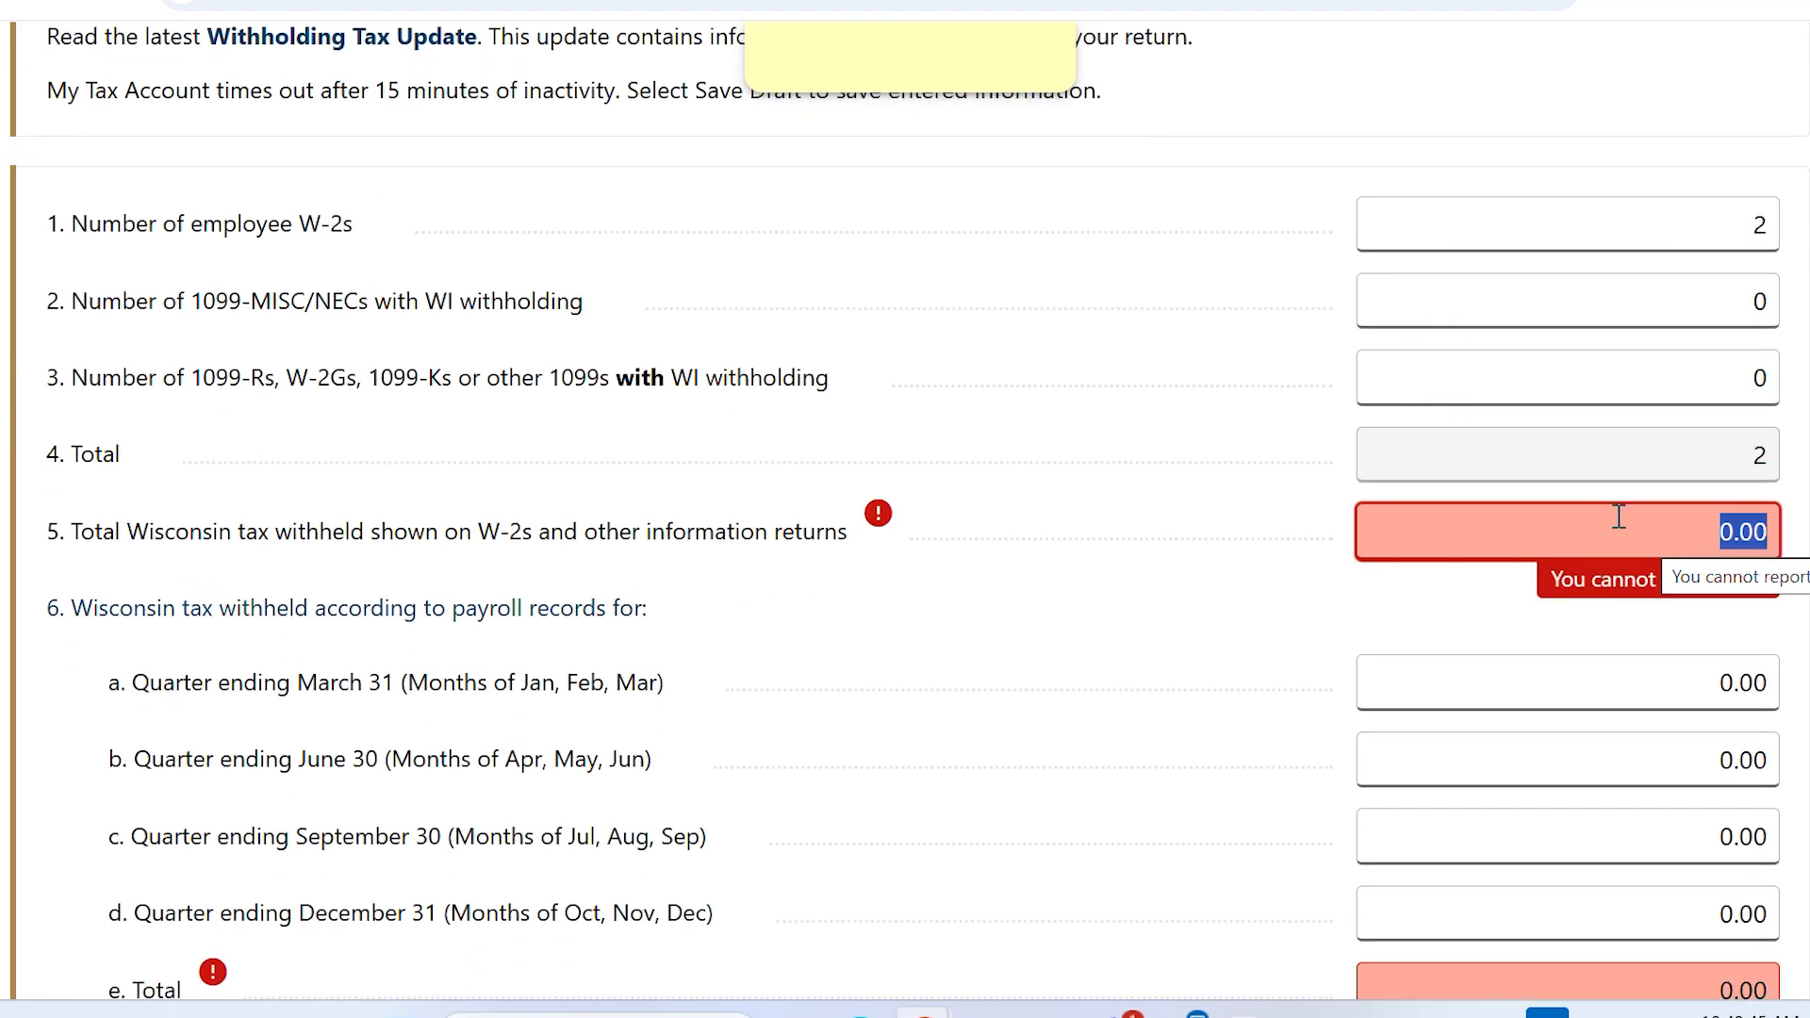
pyautogui.write('5250')
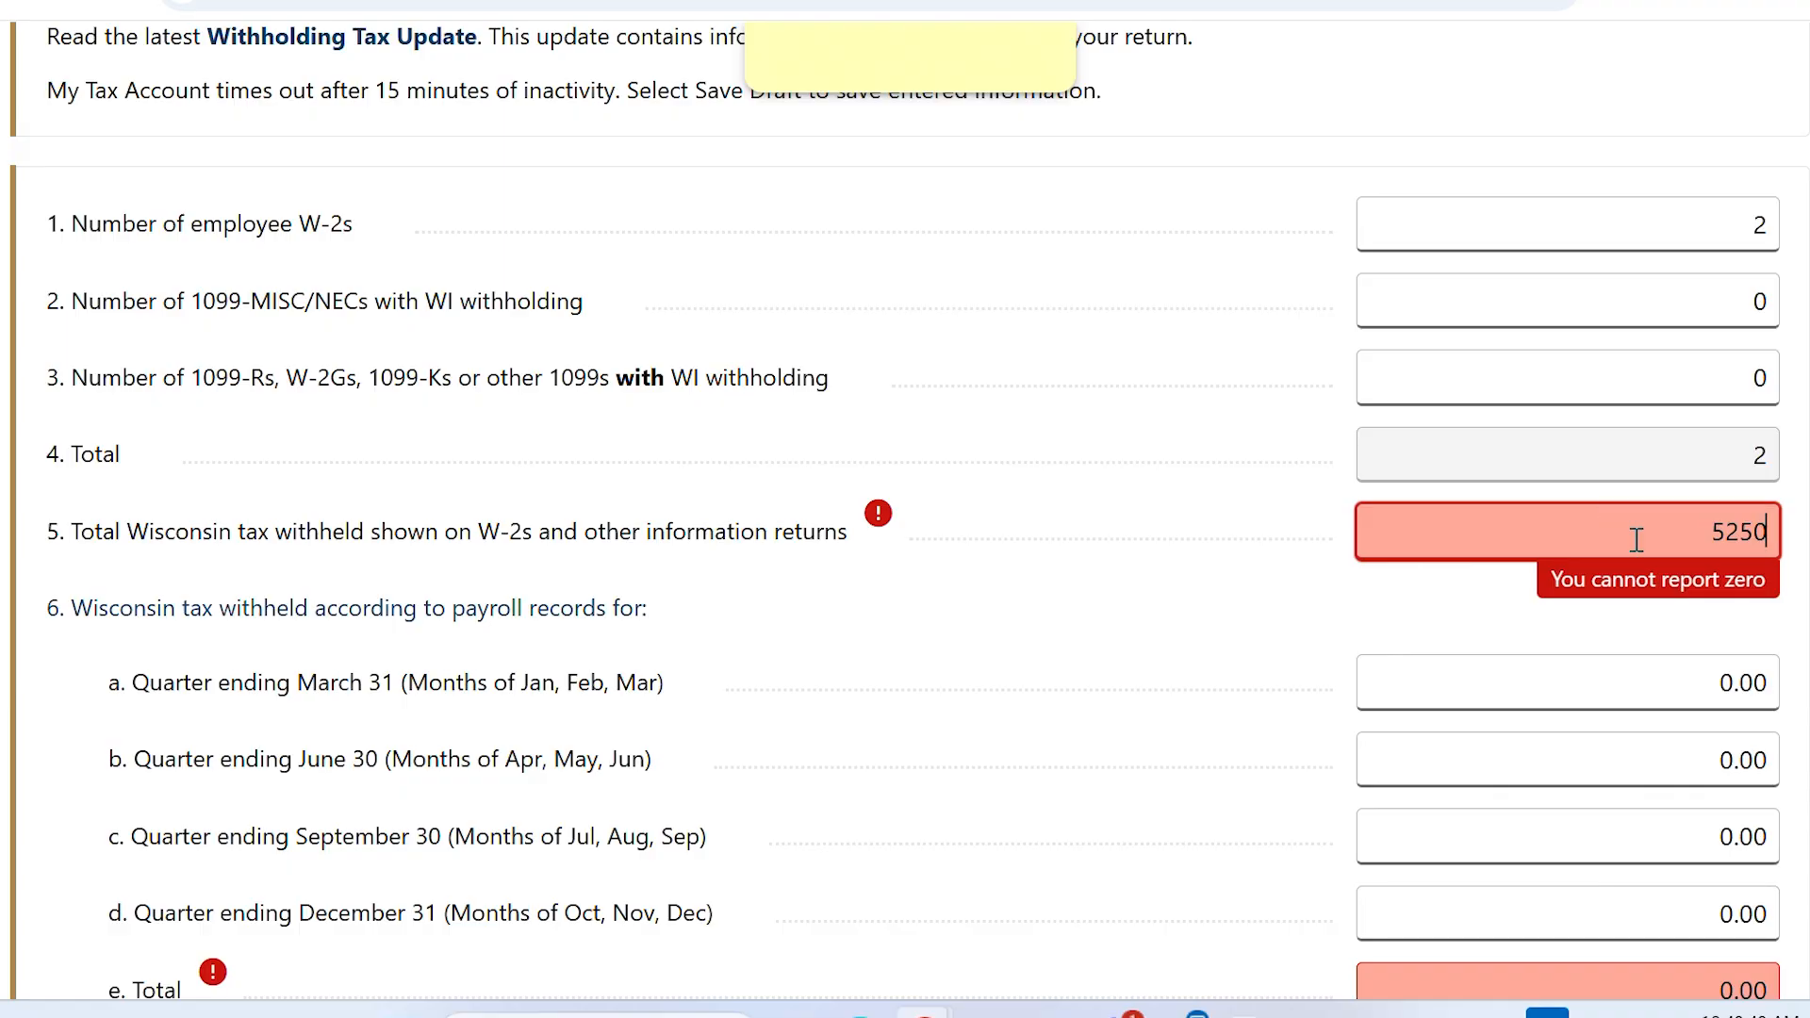
# Step: Enter payroll withholding of 2500 for the March quarter, 2500 for June and 250 for December, and continue to Taxes Due
pyautogui.click(1659, 705)
pyautogui.write('2500')
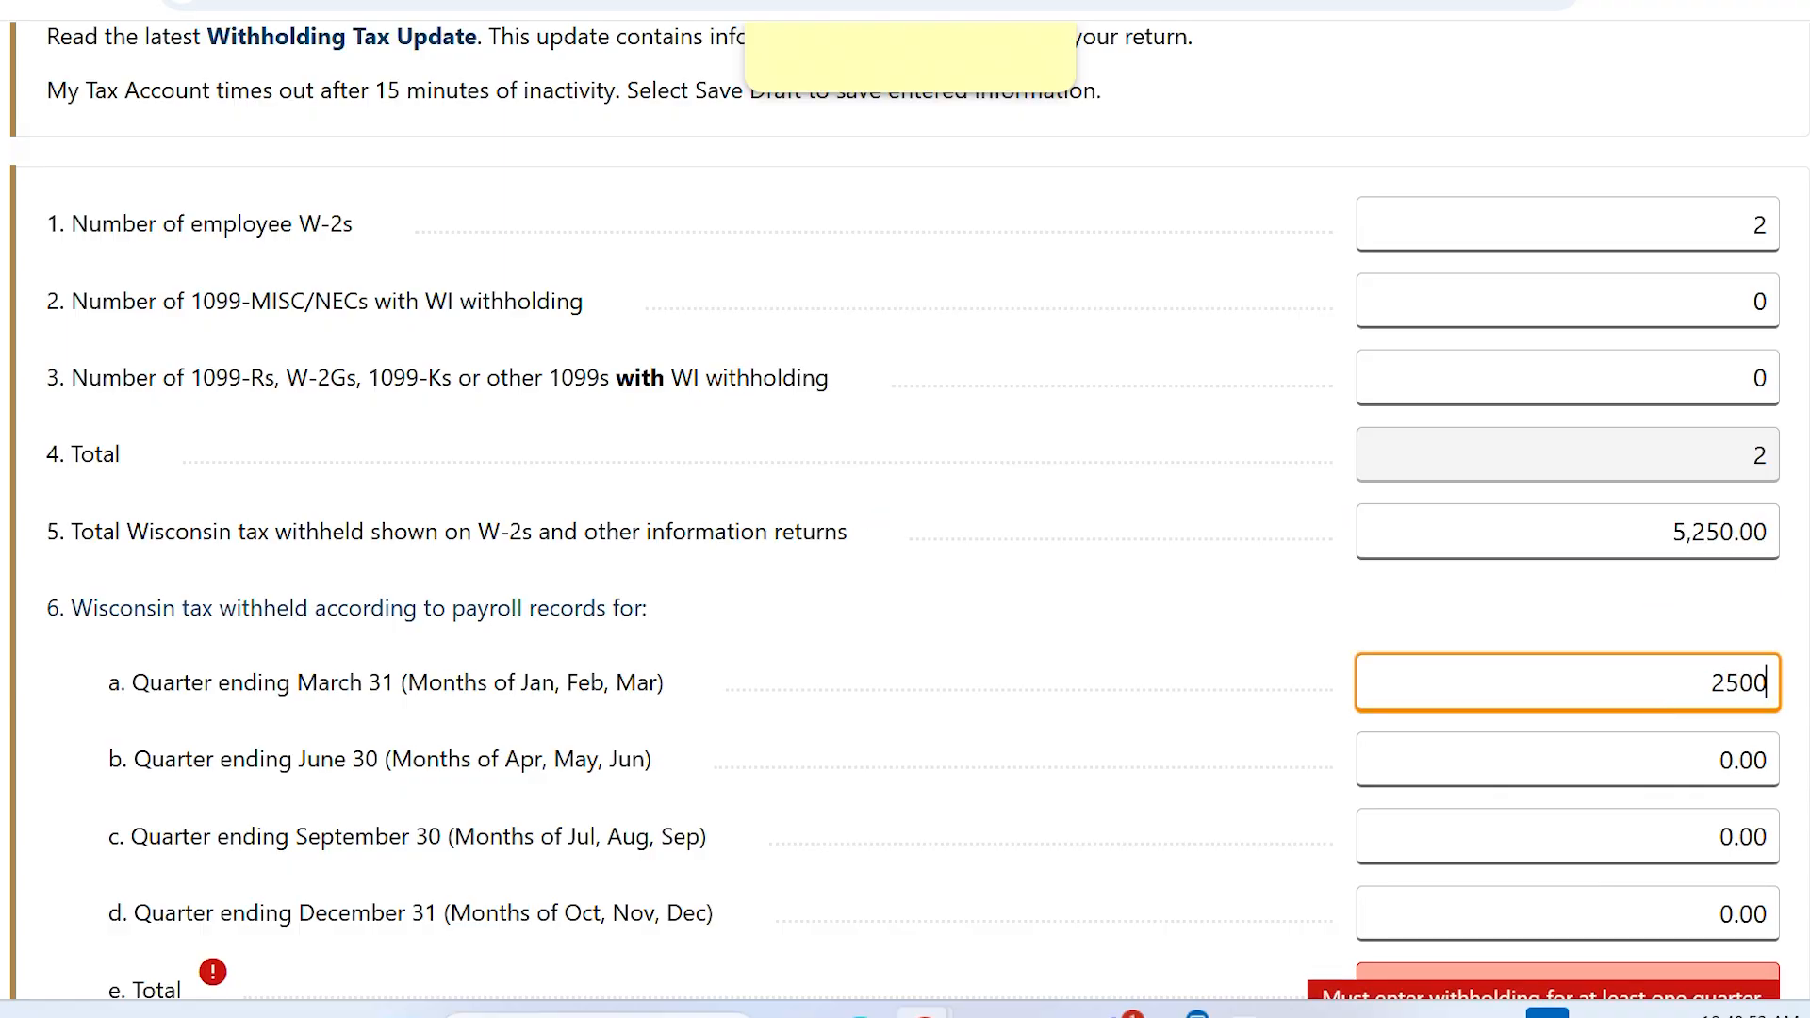
pyautogui.scroll(-3, 1669, 575)
pyautogui.click(1676, 524)
pyautogui.write('2500')
pyautogui.scroll(-1, 1673, 566)
pyautogui.click(1669, 602)
pyautogui.write('250')
pyautogui.press('Tab')
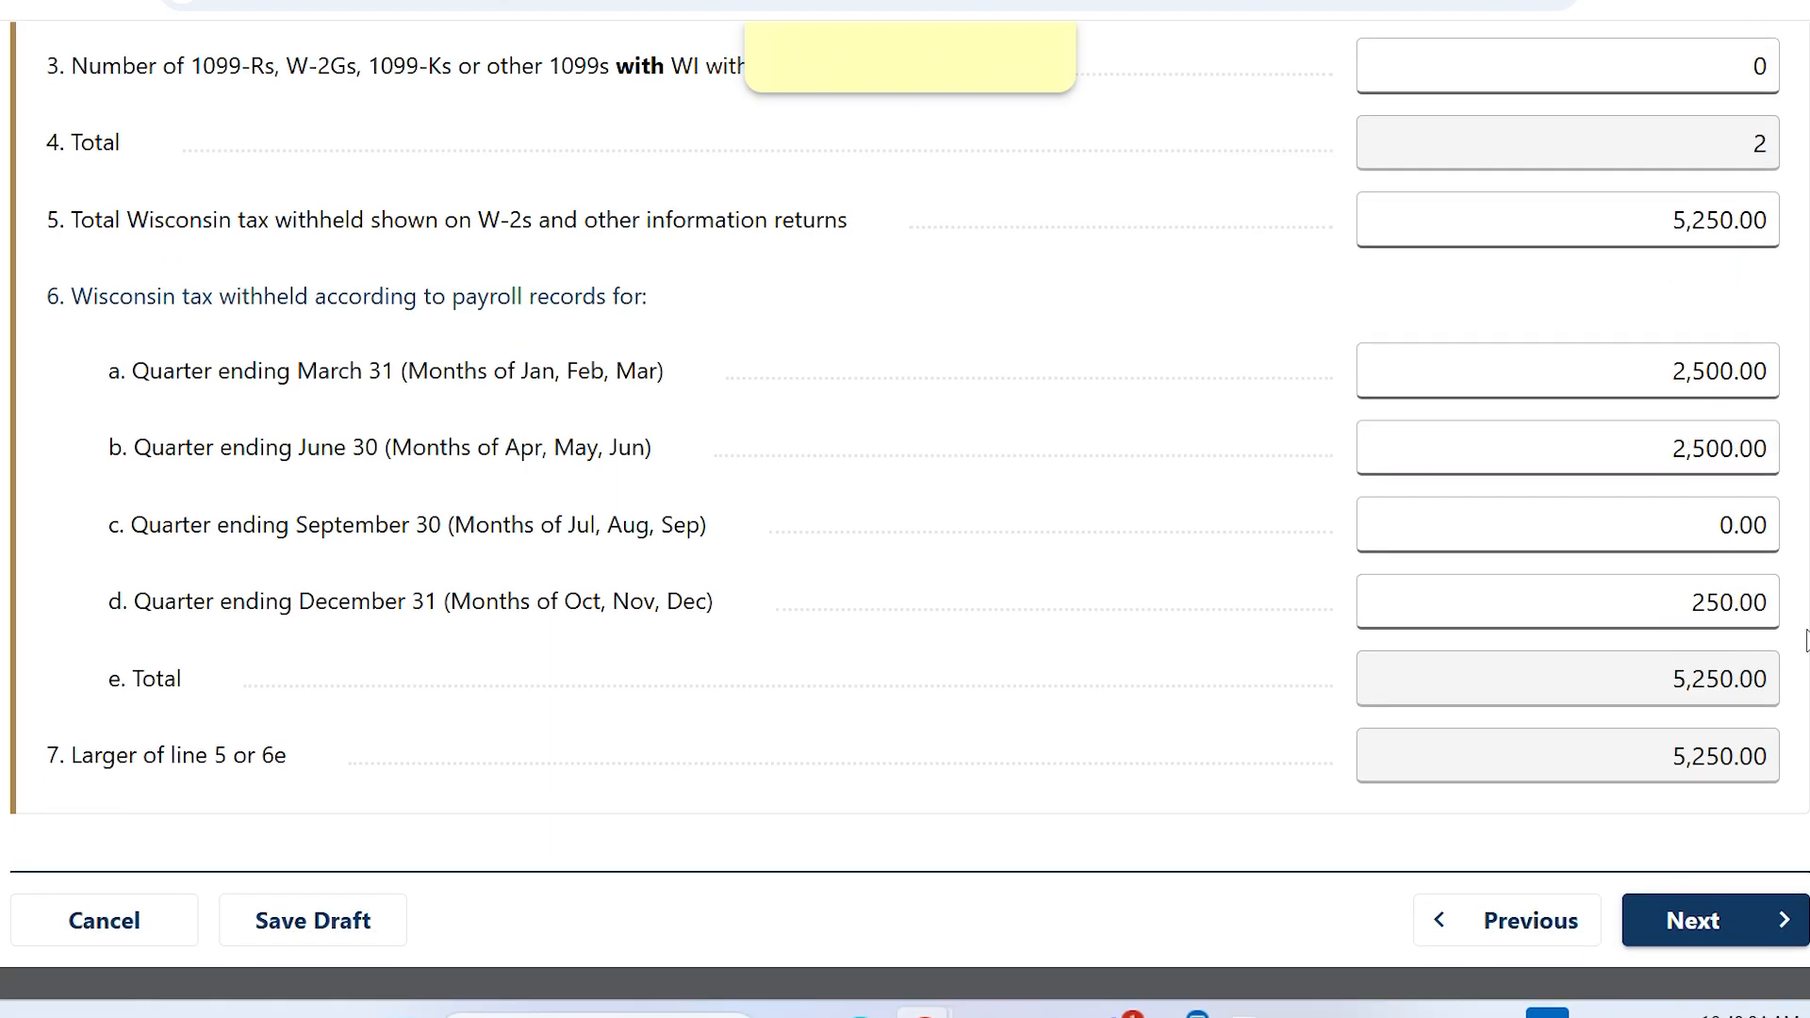
pyautogui.click(1755, 919)
# Step: Request a confirmation email for the WT-7 return and continue to its summary
pyautogui.scroll(-5, 1005, 792)
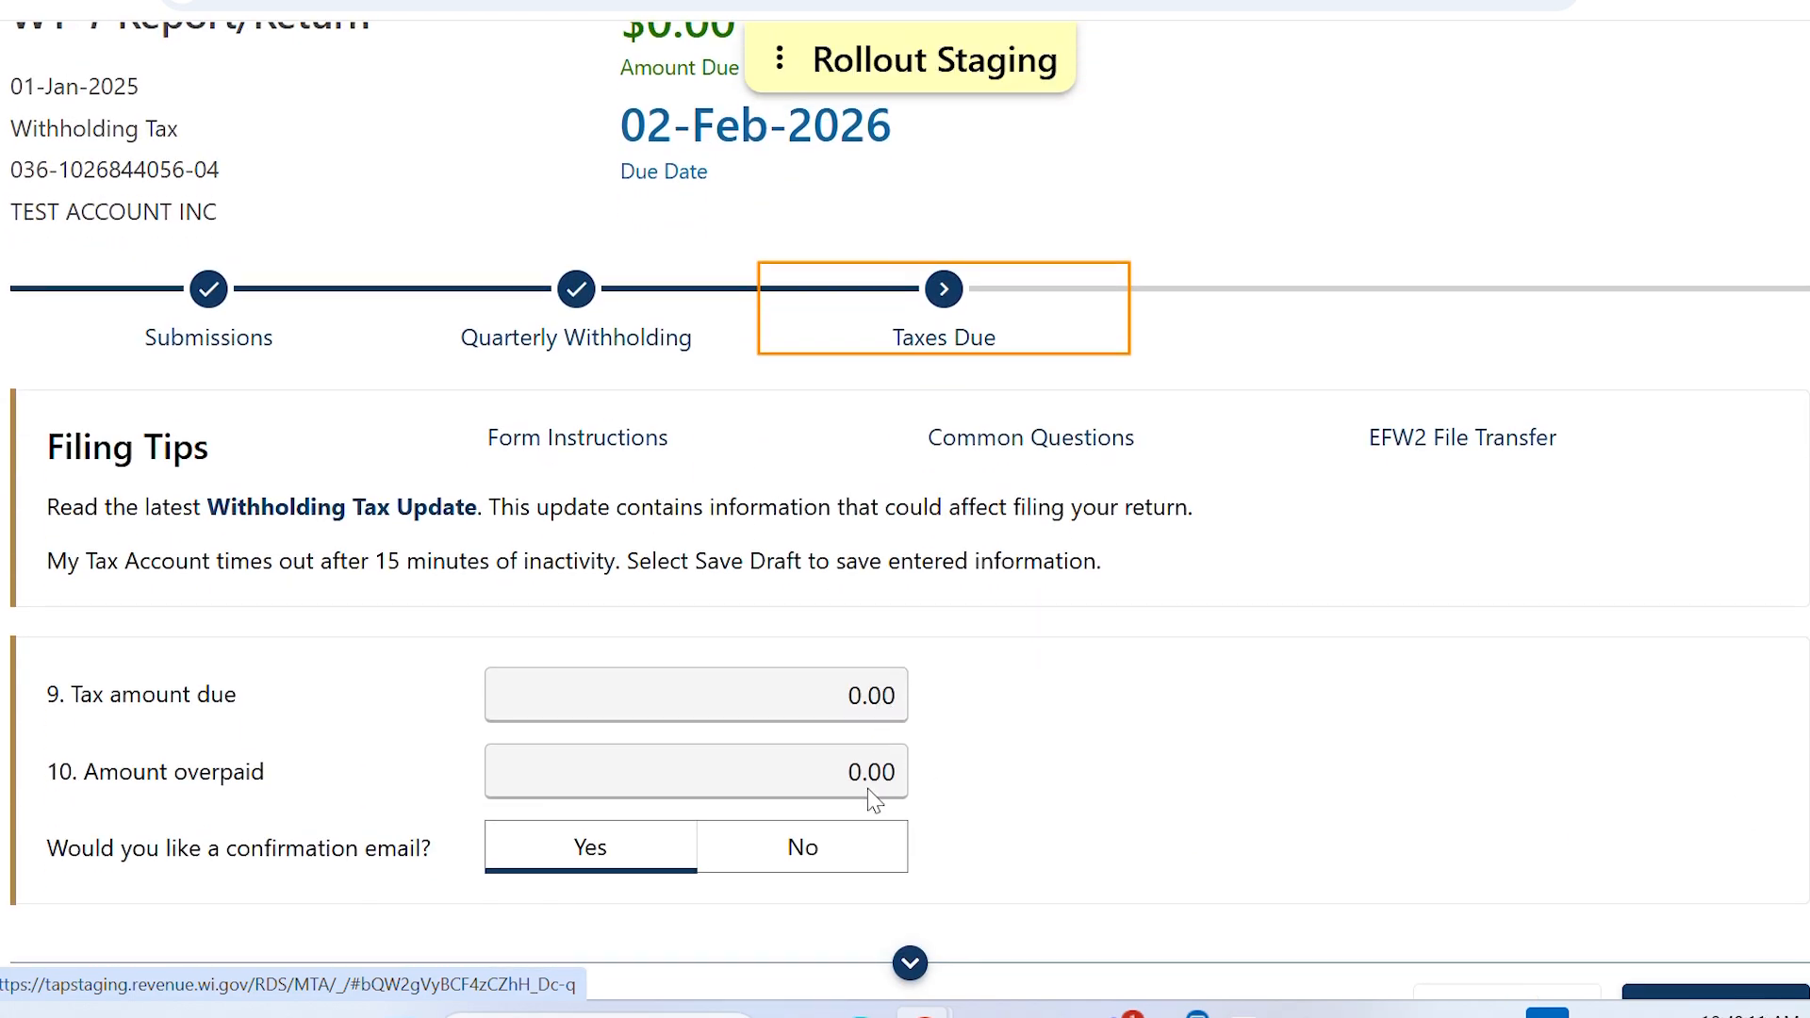
pyautogui.click(611, 858)
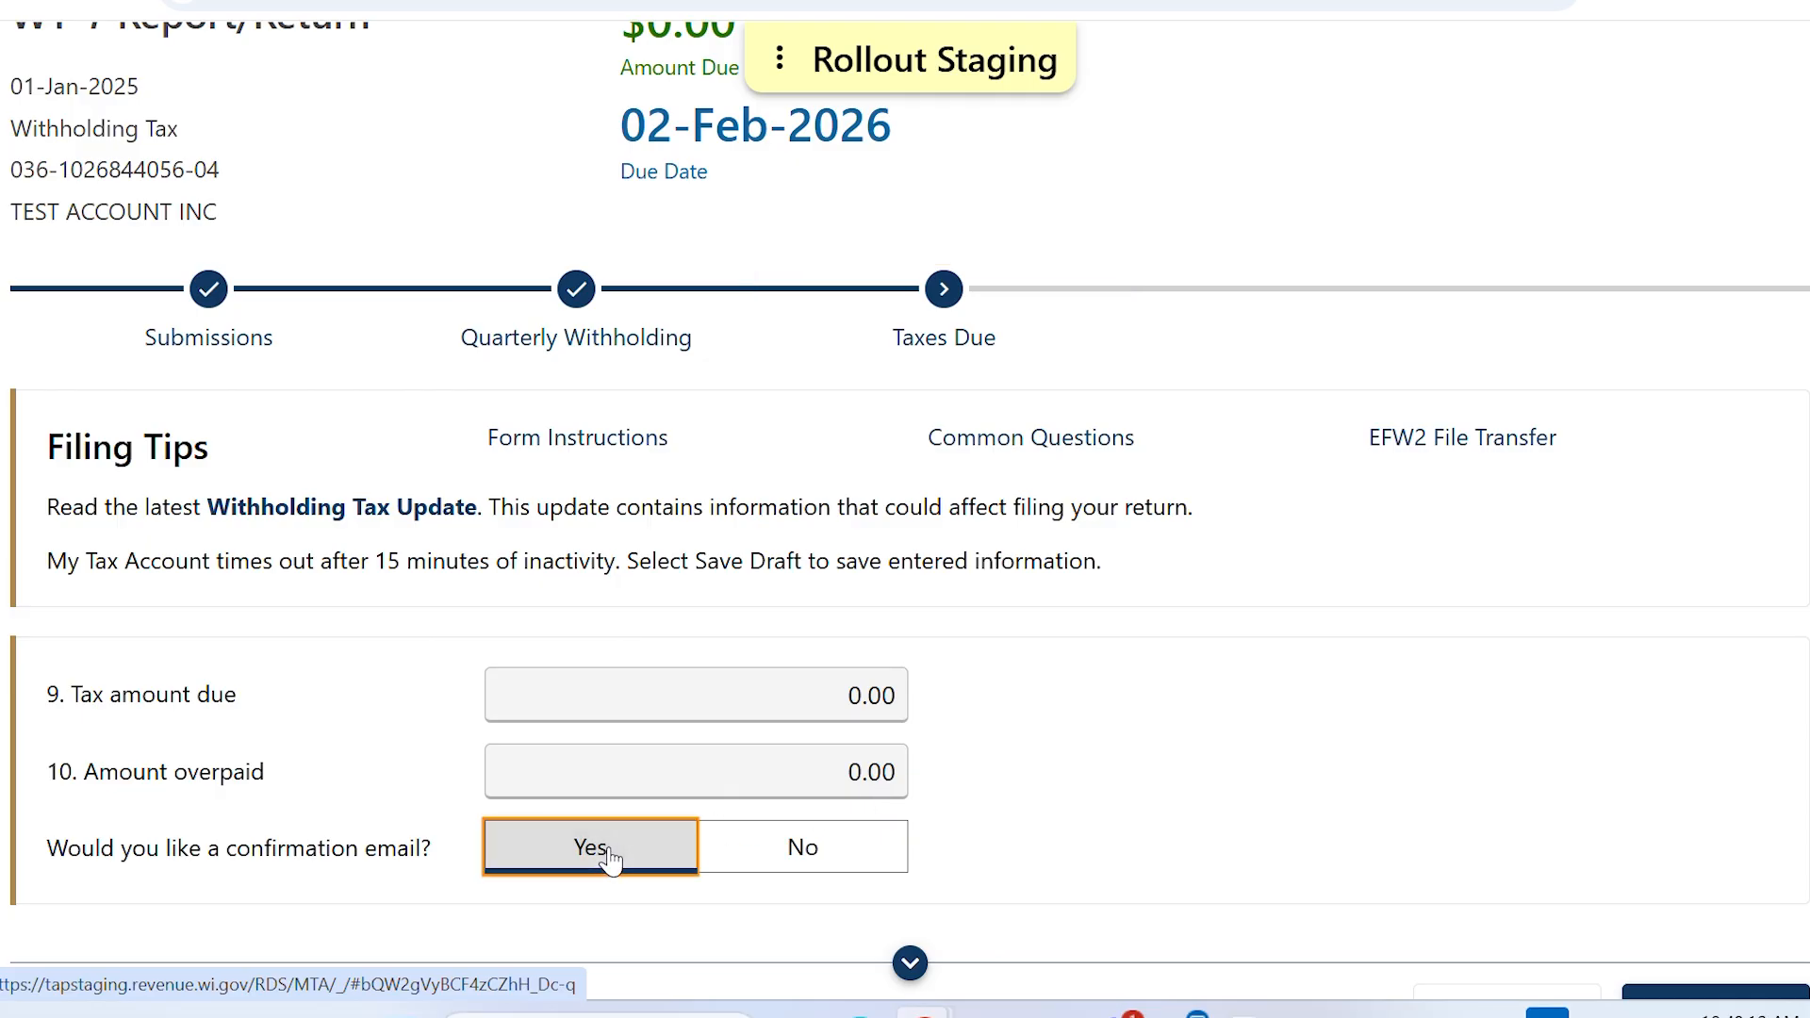
pyautogui.scroll(-2, 1707, 839)
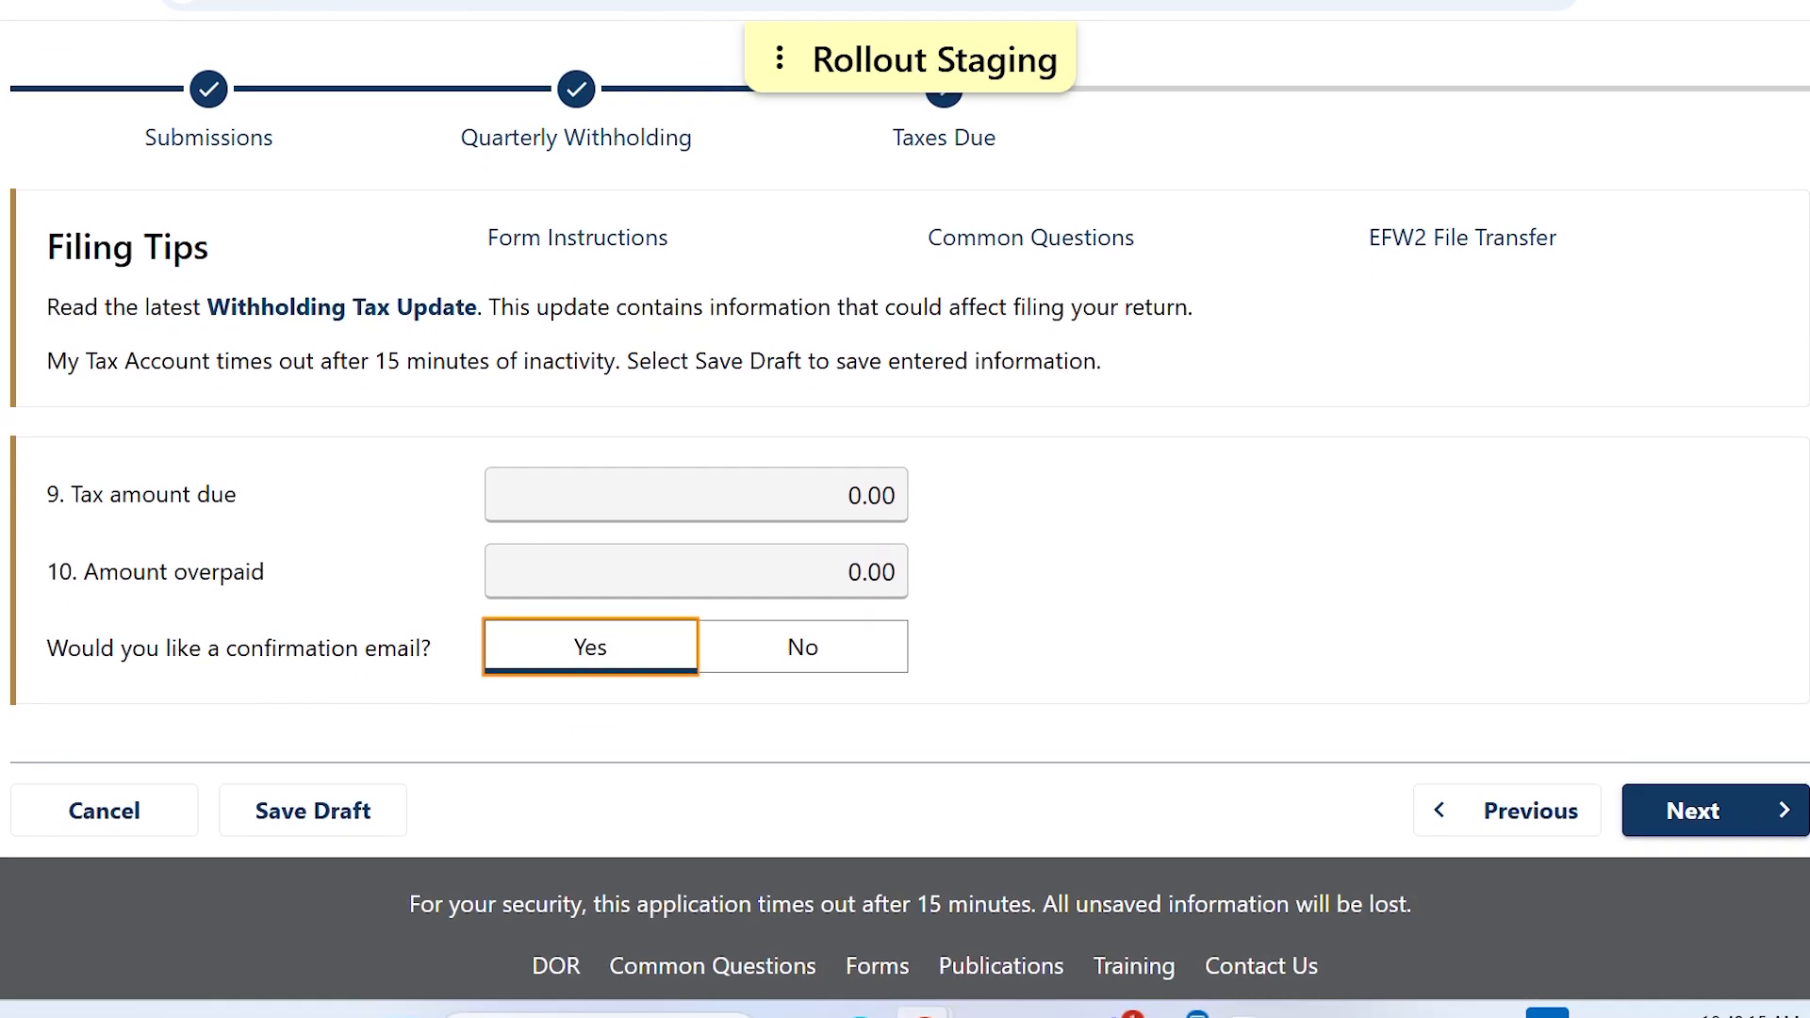
pyautogui.click(1692, 808)
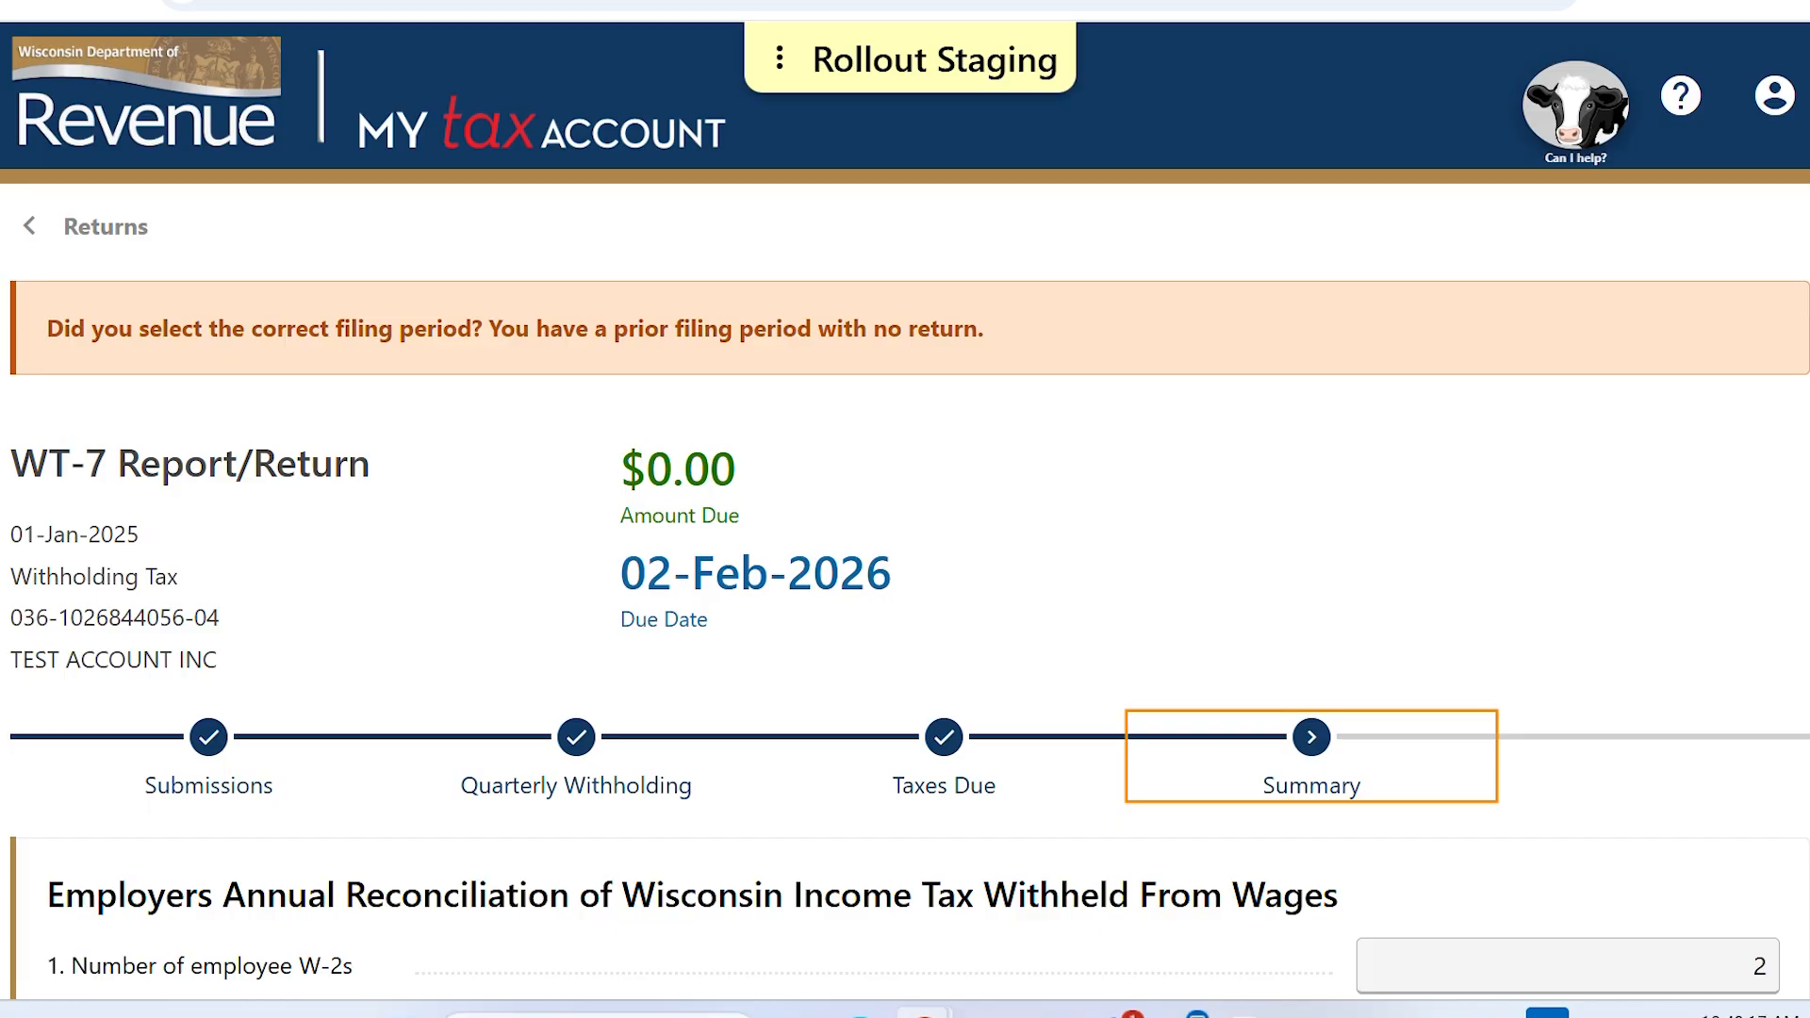
# Step: Review the WT-7 summary, submit the return, and view the options on its confirmation page
pyautogui.scroll(-12, 905, 509)
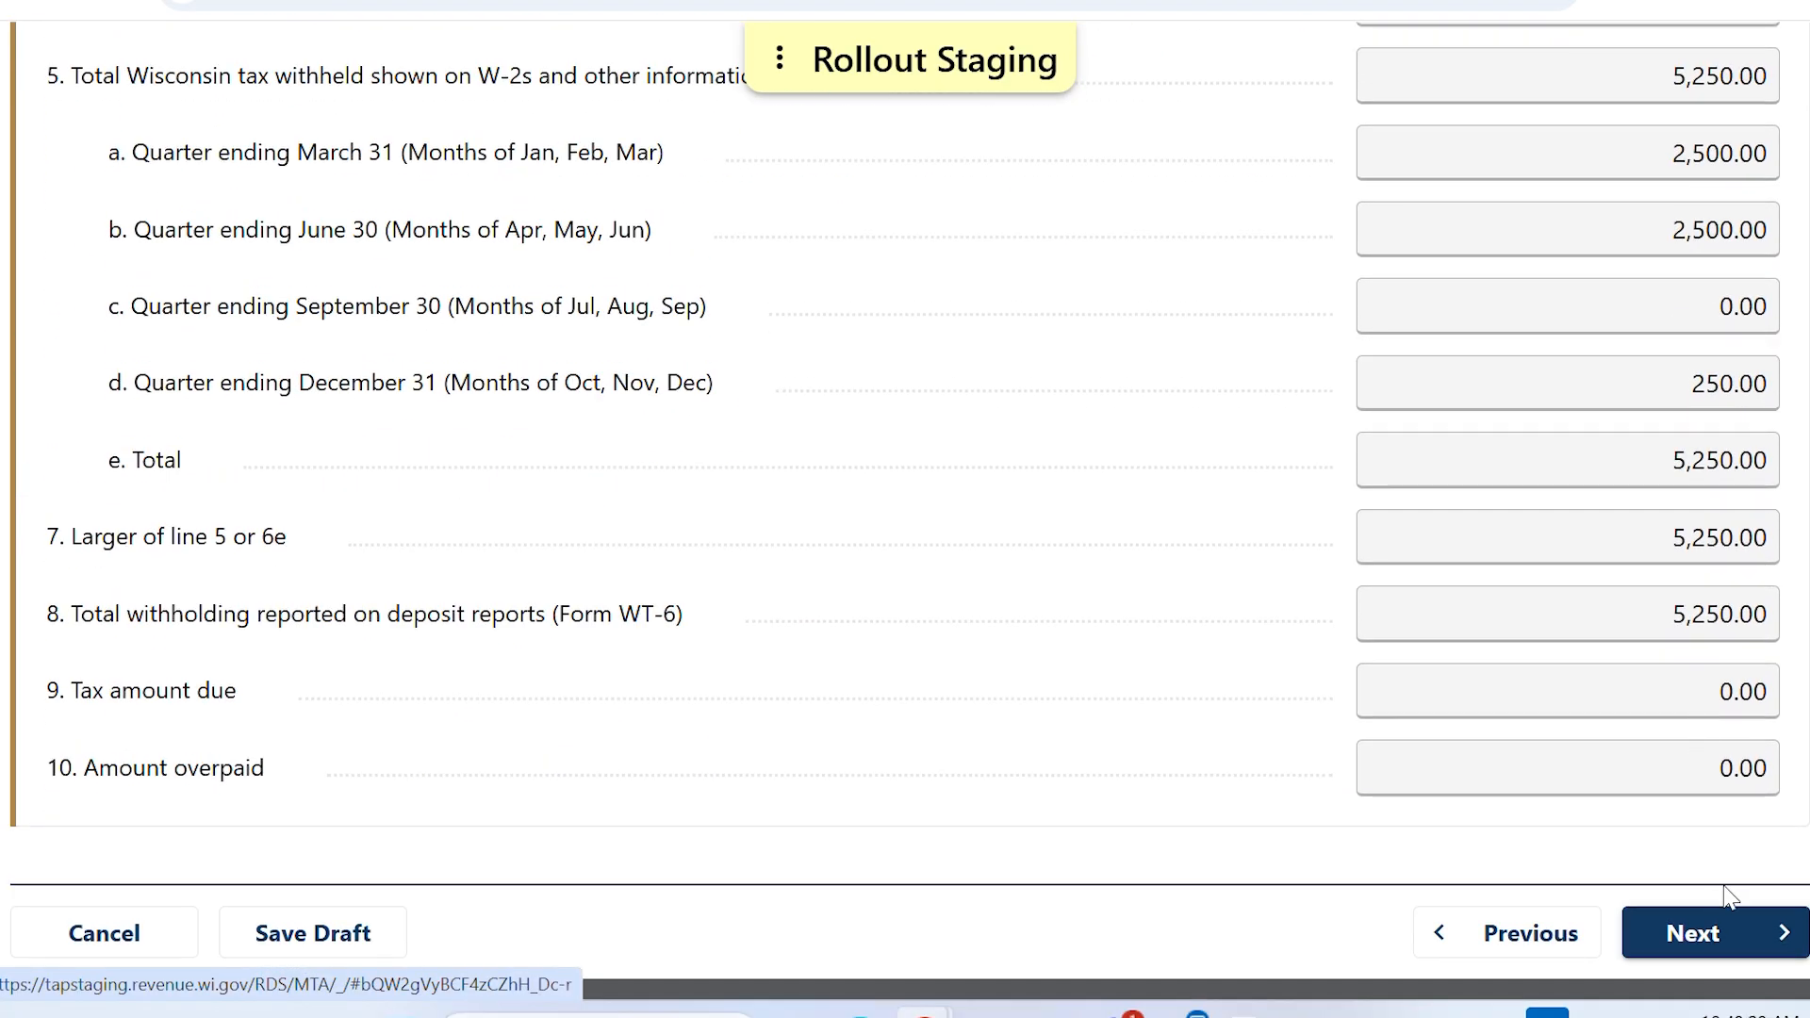
pyautogui.click(1697, 933)
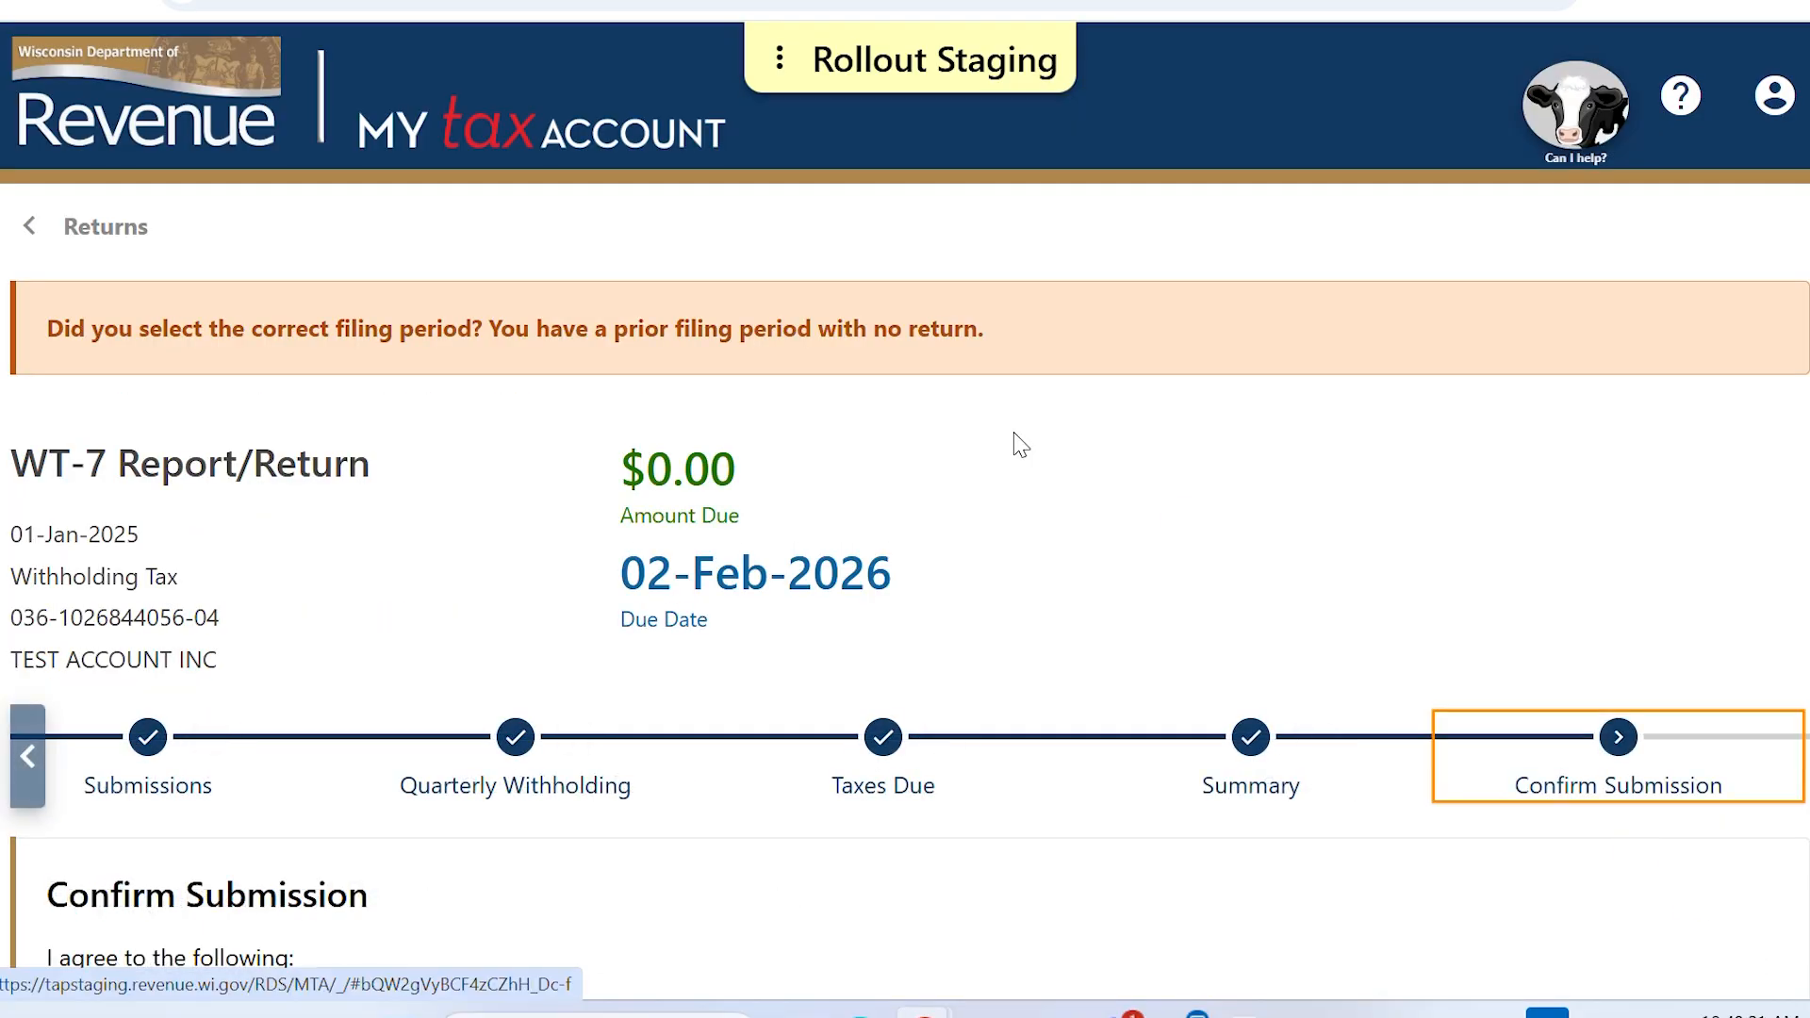
pyautogui.scroll(-5, 1019, 443)
pyautogui.click(1702, 726)
pyautogui.scroll(-5, 416, 817)
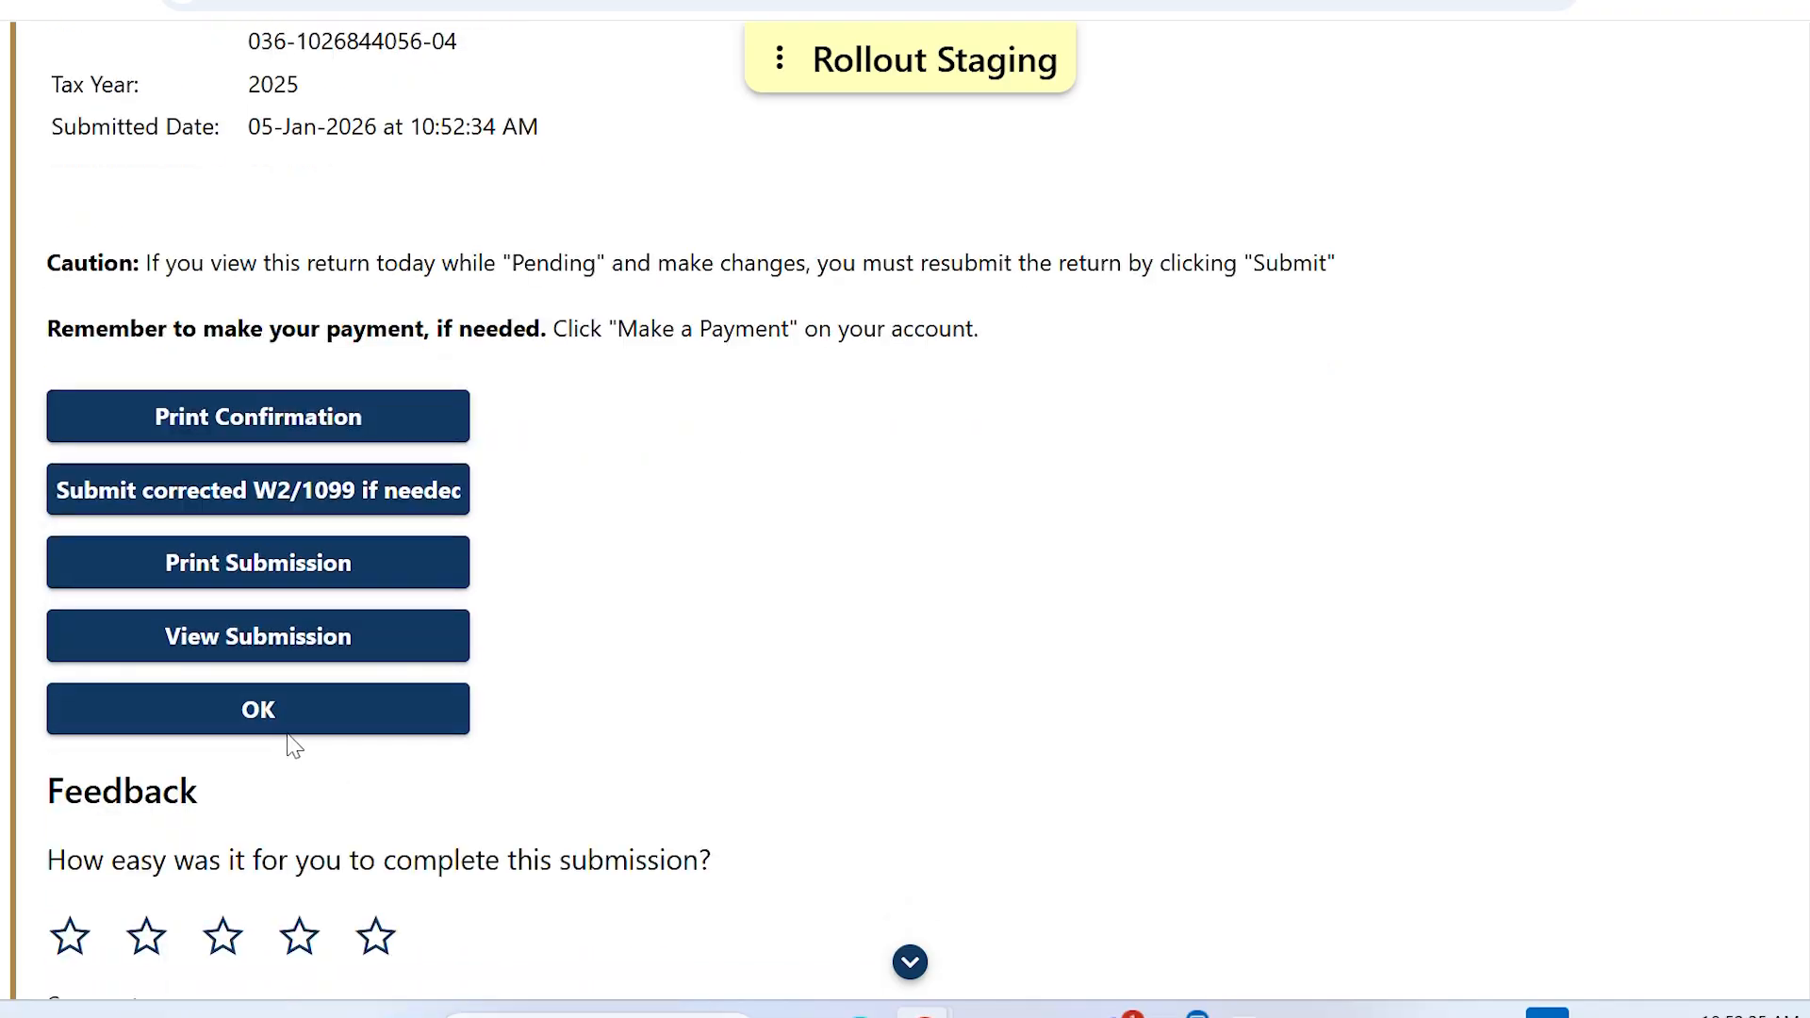